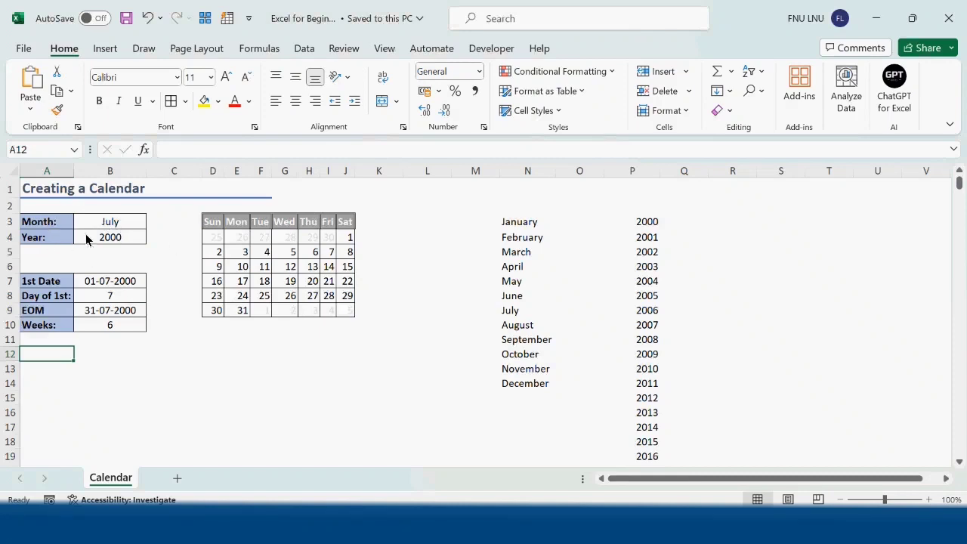
# Check the month choices offered in the Month cell B3.
pyautogui.click(120, 222)
pyautogui.click(152, 221)
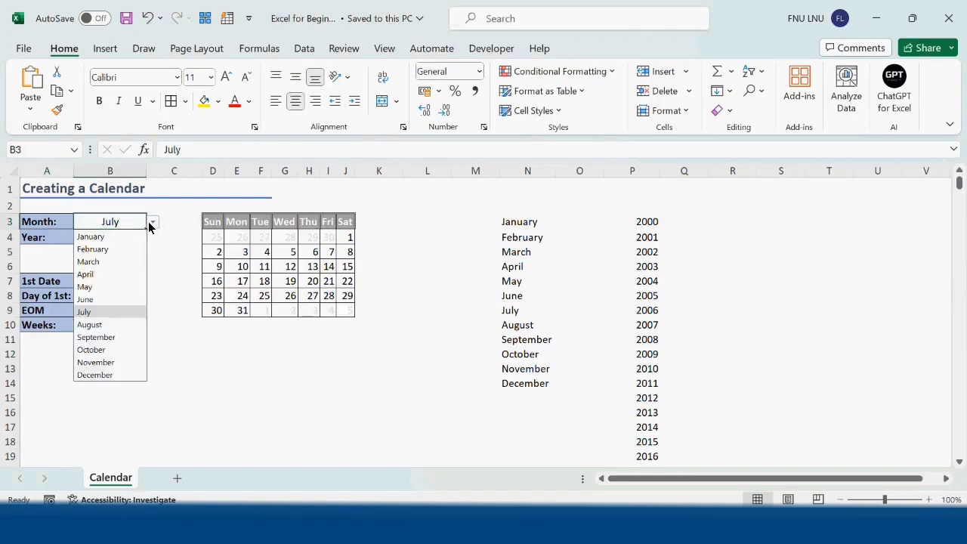
pyautogui.click(148, 222)
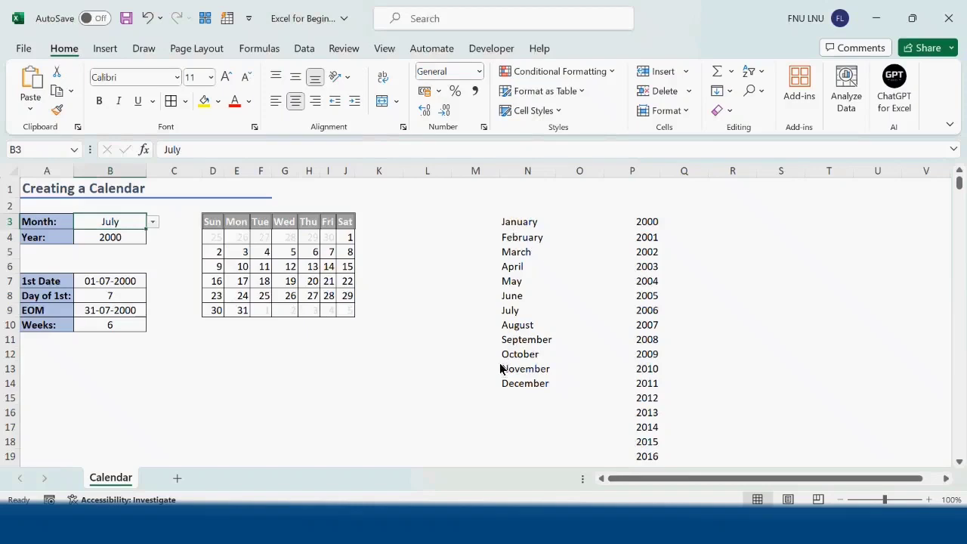
pyautogui.click(153, 221)
pyautogui.click(130, 216)
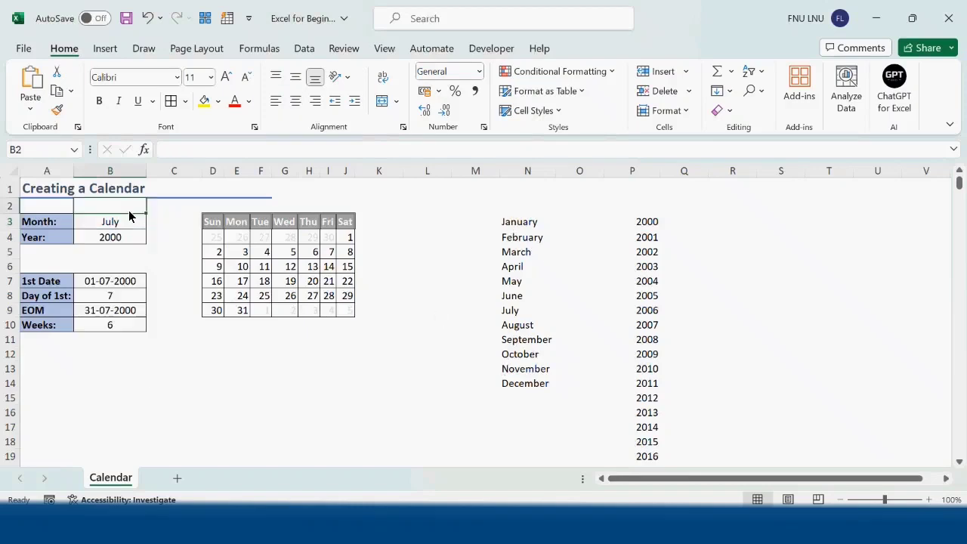
# Examine the formula behind the year list in P3 and browse the year choices offered in cell B4.
pyautogui.click(108, 235)
pyautogui.click(646, 222)
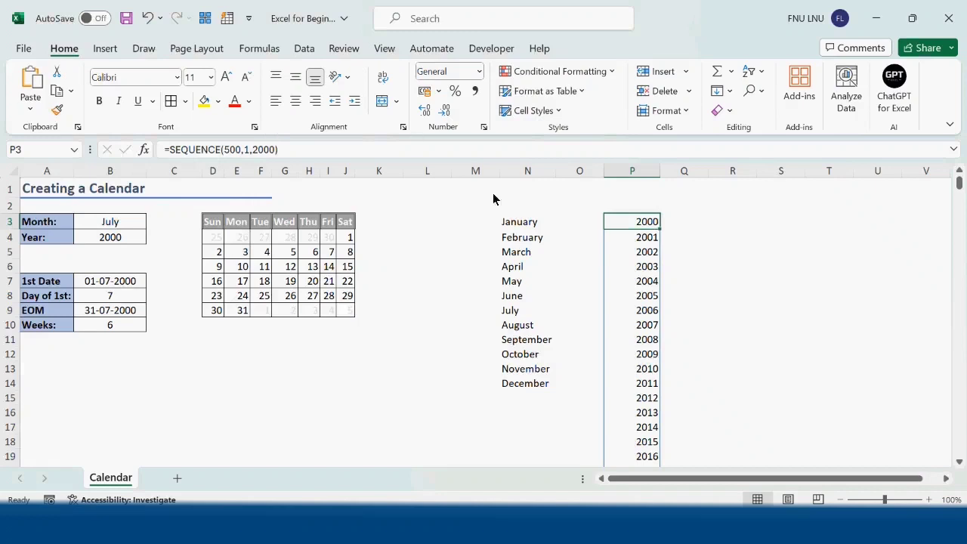
pyautogui.click(133, 240)
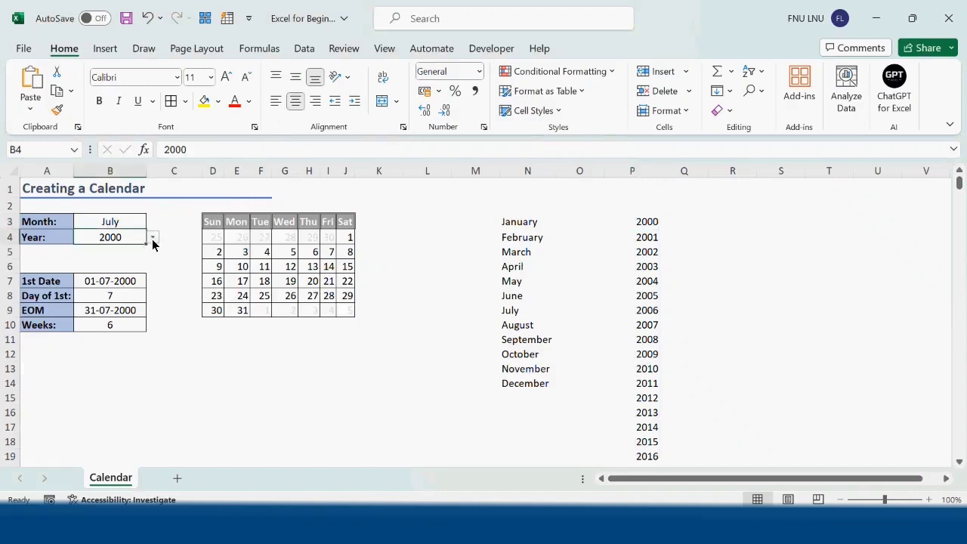
pyautogui.click(153, 237)
pyautogui.click(157, 209)
pyautogui.click(121, 236)
pyautogui.click(152, 238)
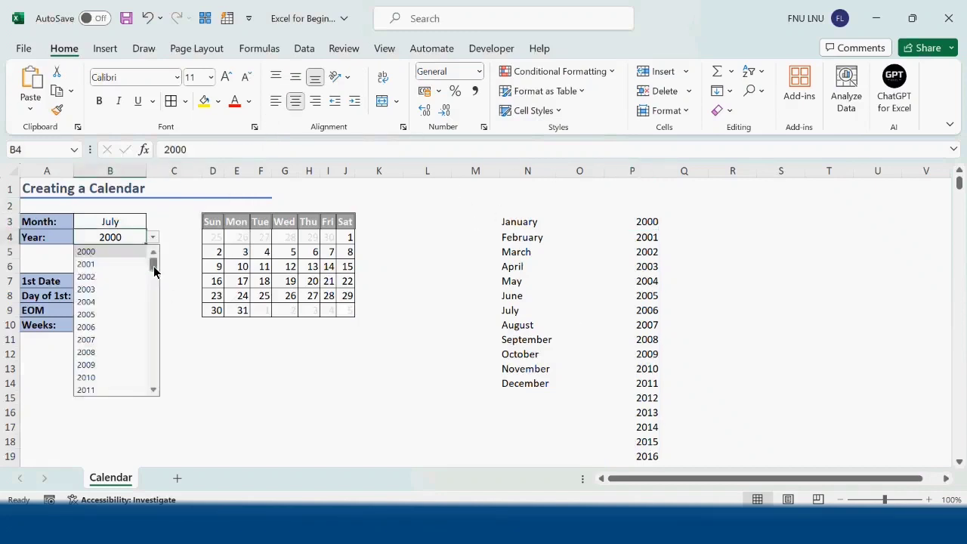
pyautogui.moveTo(154, 266); pyautogui.dragTo(156, 395)
pyautogui.click(216, 416)
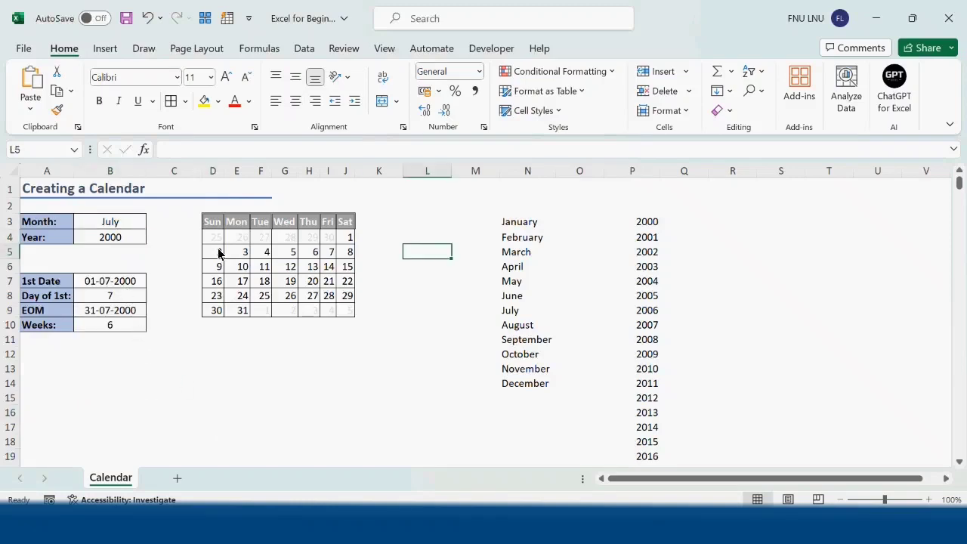
# Copy the weekday header row D3:J3 to row 11, starting at D11.
pyautogui.moveTo(208, 222); pyautogui.dragTo(345, 218)
pyautogui.hotkey('ctrl', 'c')
pyautogui.hotkey('ctrl', 'q')
pyautogui.click(219, 343)
pyautogui.hotkey('ctrl', 'v')
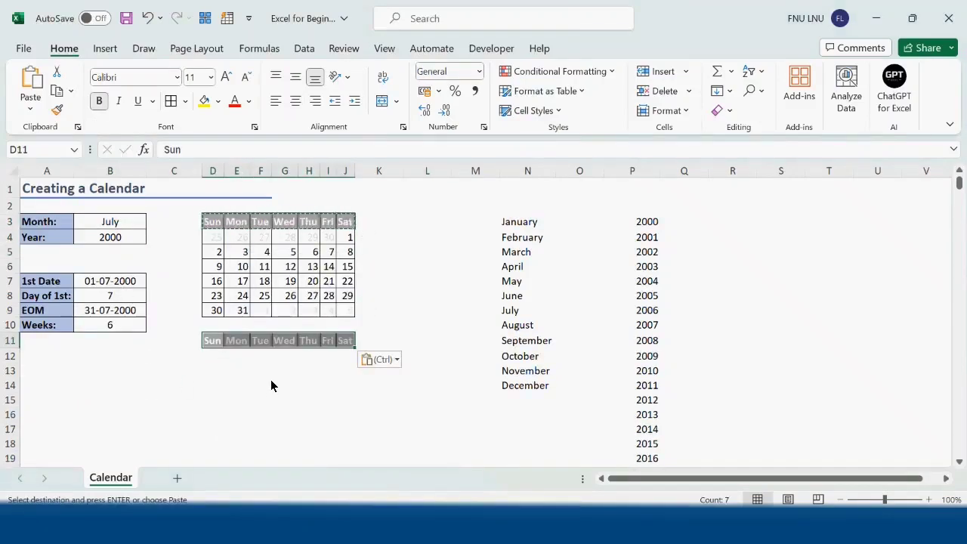
pyautogui.press('Escape')
pyautogui.click(426, 297)
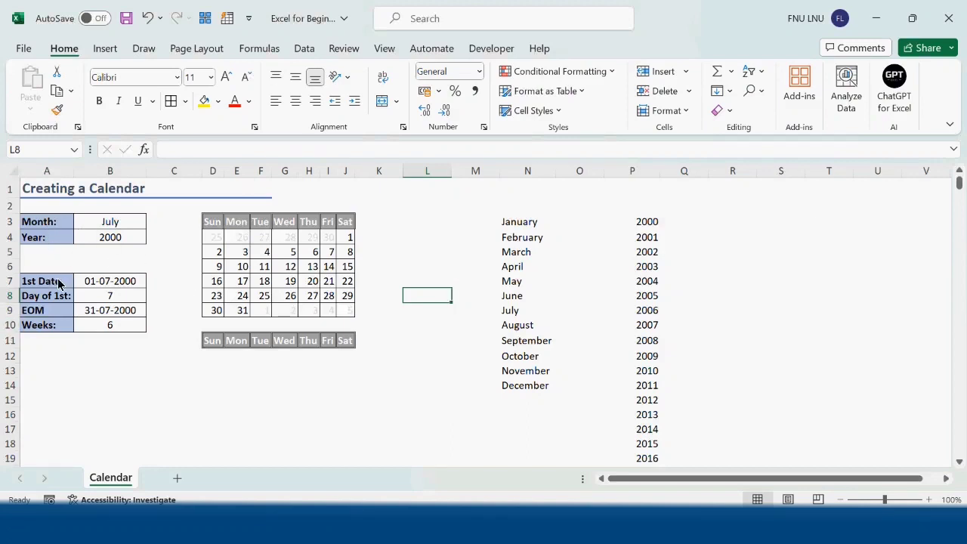
# Copy the 1st Date label and value cells A7:B7 to A13:B13.
pyautogui.moveTo(58, 282); pyautogui.dragTo(90, 282)
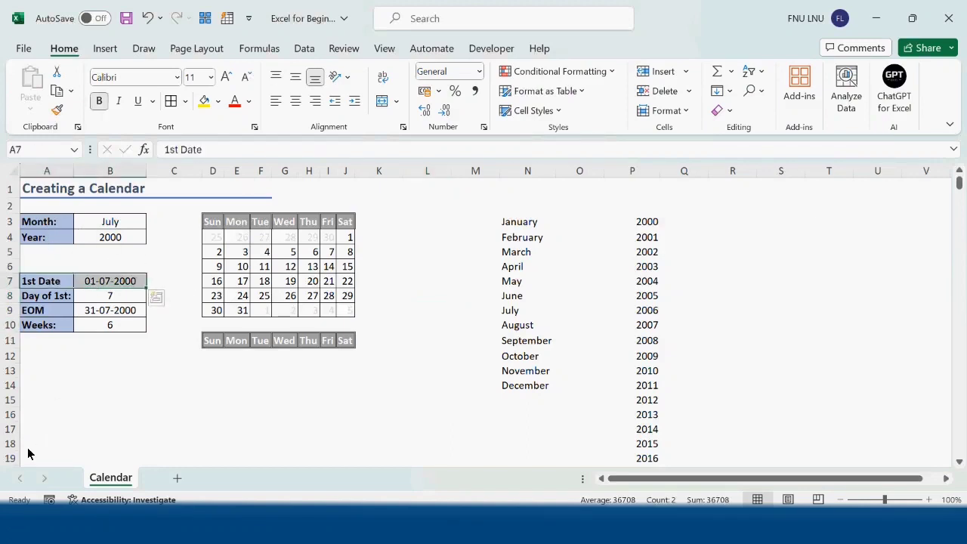
pyautogui.hotkey('ctrl', 'c')
pyautogui.click(53, 368)
pyautogui.hotkey('ctrl', 'v')
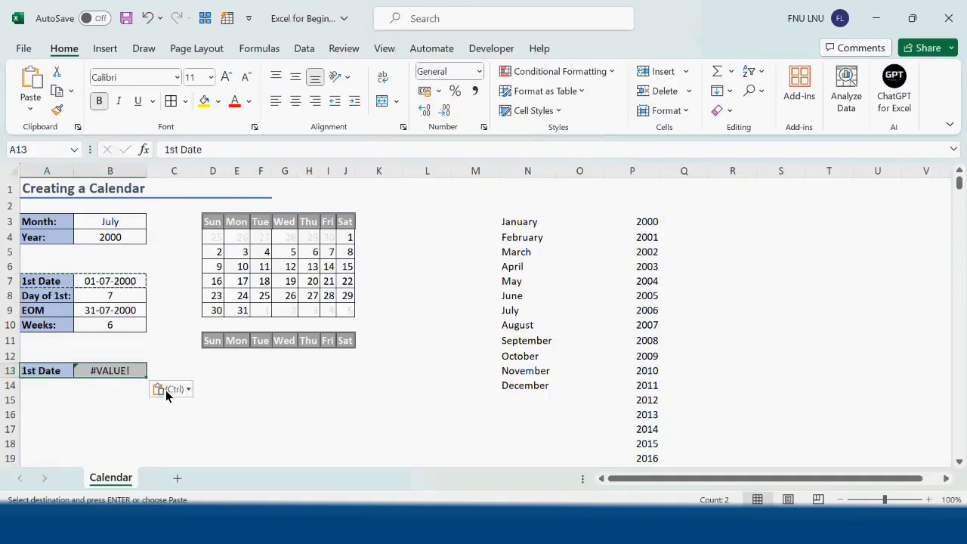
# Replace the content of B13 with the formula =DATEVALUE("01 "&B3&" "&B4).
pyautogui.click(130, 373)
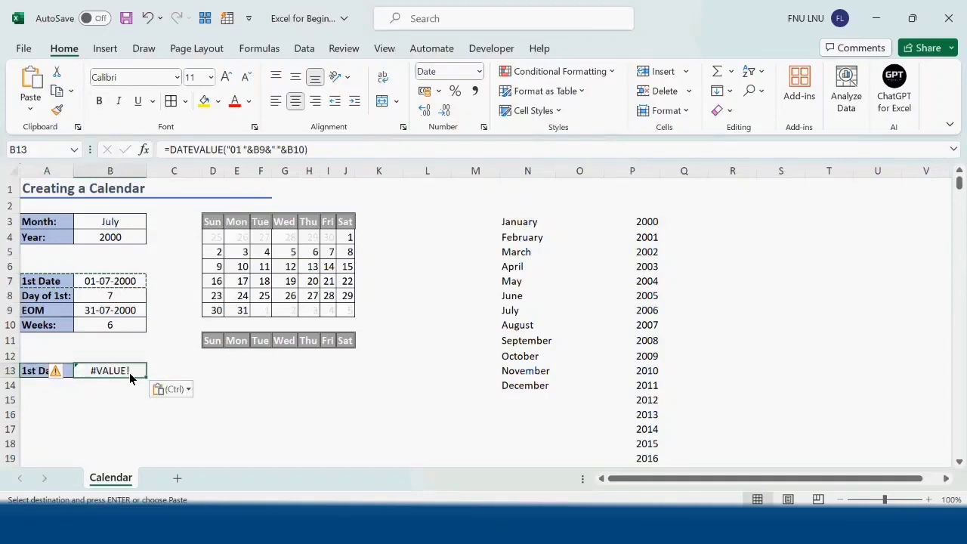
pyautogui.press('Delete')
pyautogui.write('=date')
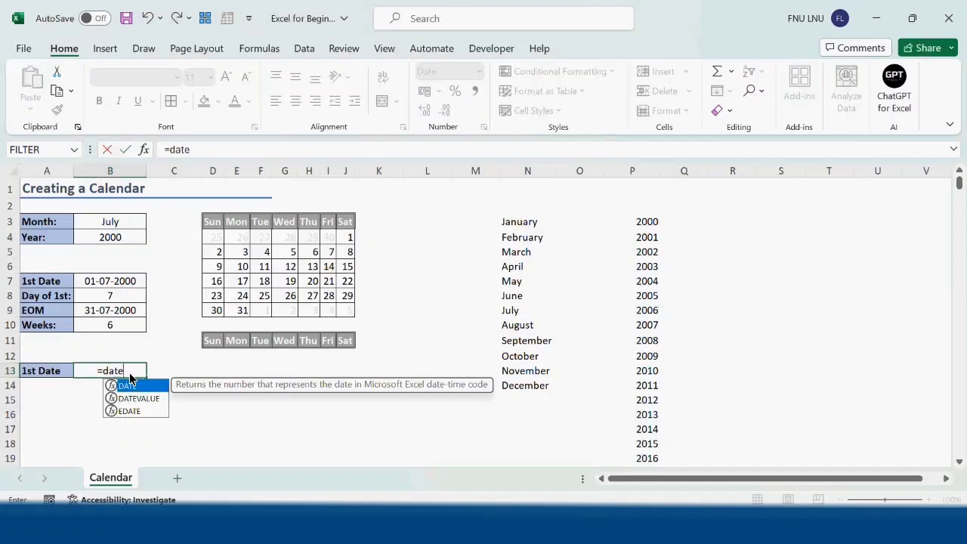
pyautogui.press('Down')
pyautogui.press('Tab')
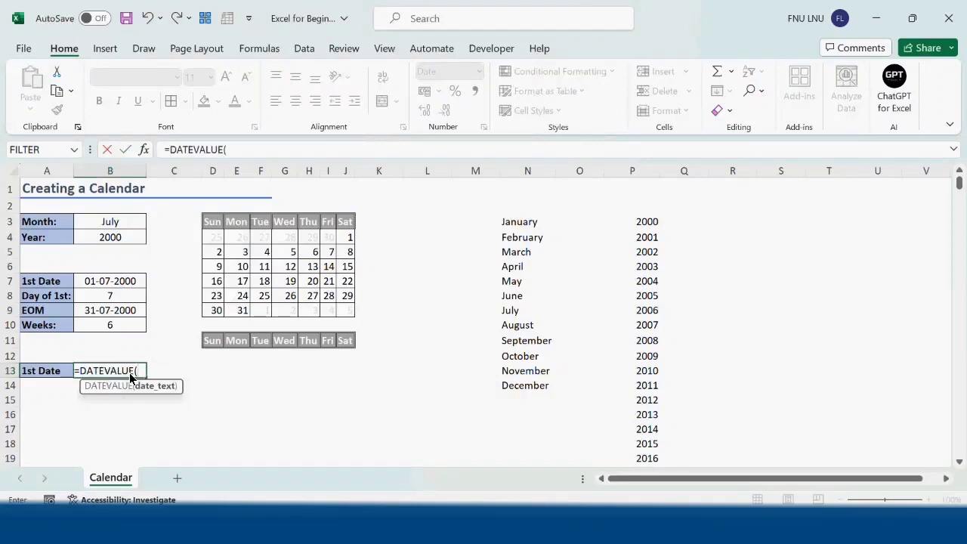
pyautogui.write('"0')
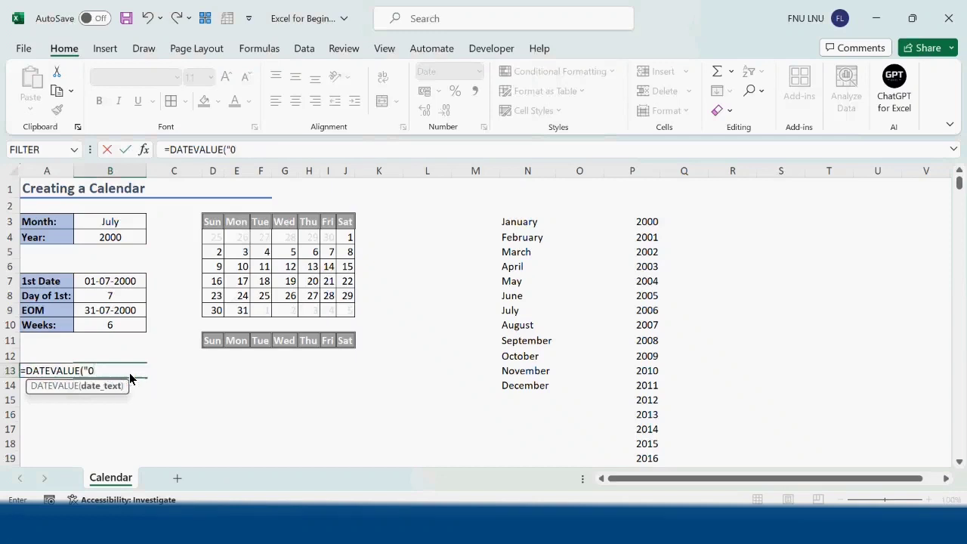
pyautogui.write('1 "&')
pyautogui.click(129, 223)
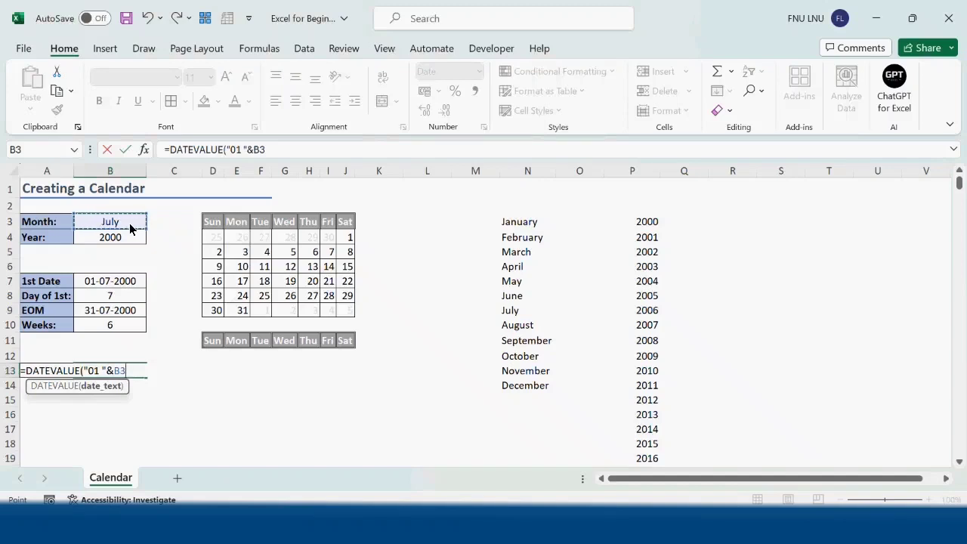
pyautogui.write('&" "&')
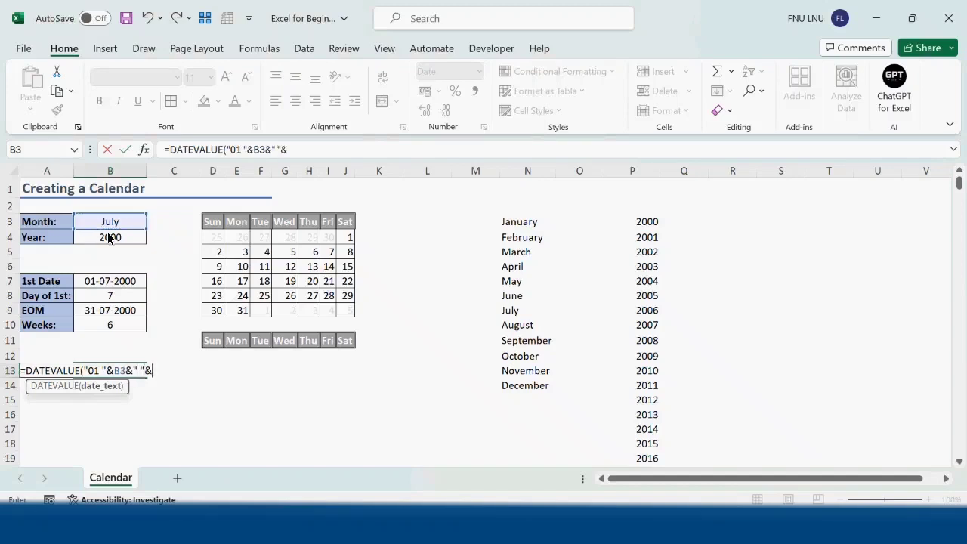
pyautogui.click(108, 237)
pyautogui.press('Tab')
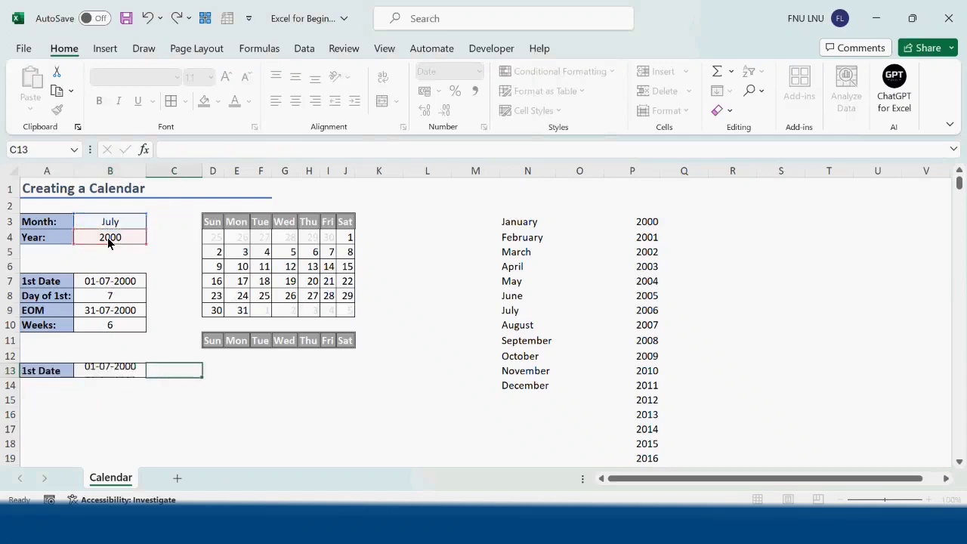
pyautogui.press('Left')
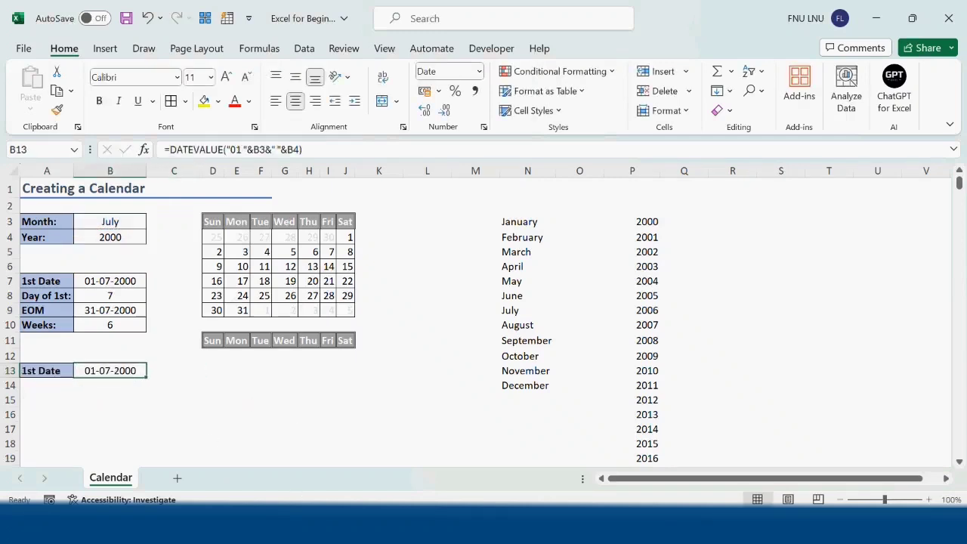
# Remove the DATEVALUE function name from B13's formula, leaving =("01 "&B3&" "&B4).
pyautogui.doubleClick(195, 154)
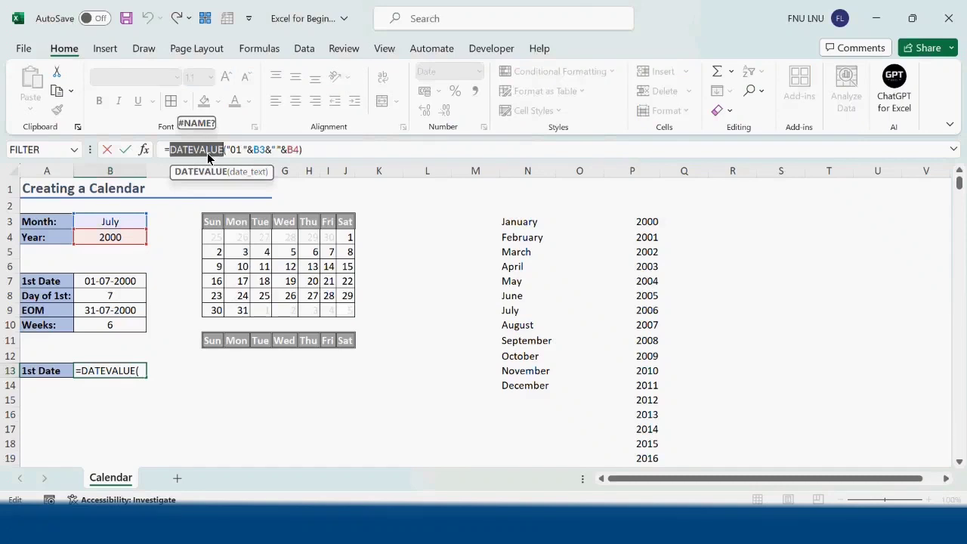
pyautogui.press('Delete')
pyautogui.press('Return')
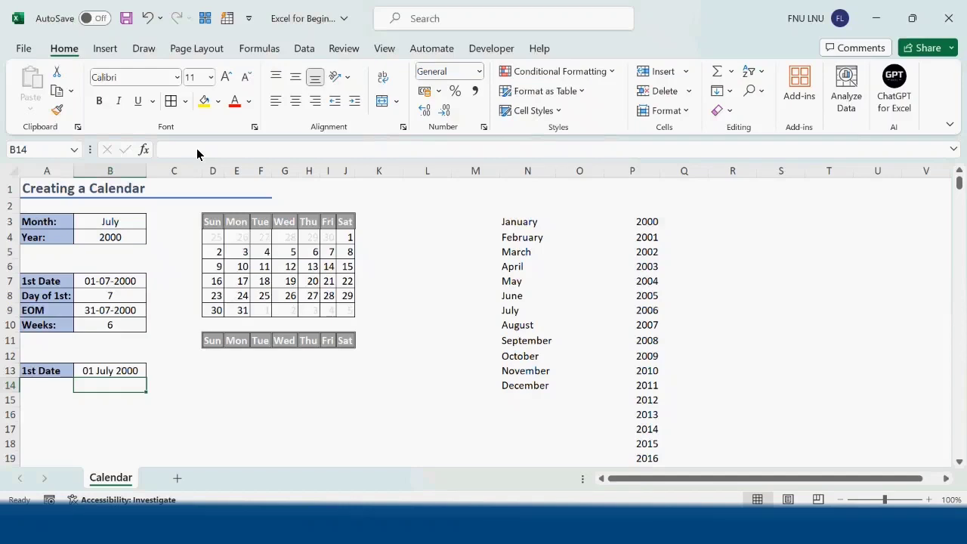
# Put the DATEVALUE function back around the joined date text in B13.
pyautogui.click(129, 372)
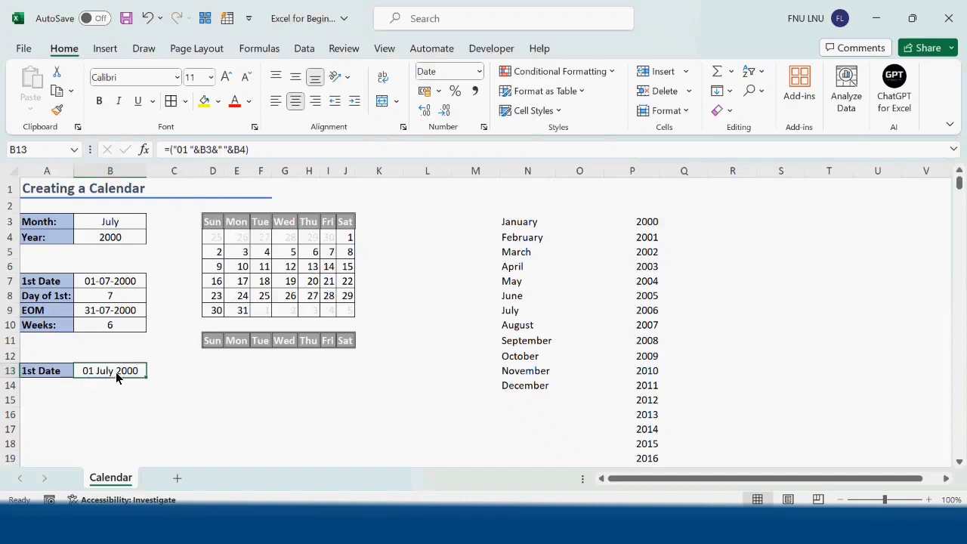
pyautogui.click(168, 149)
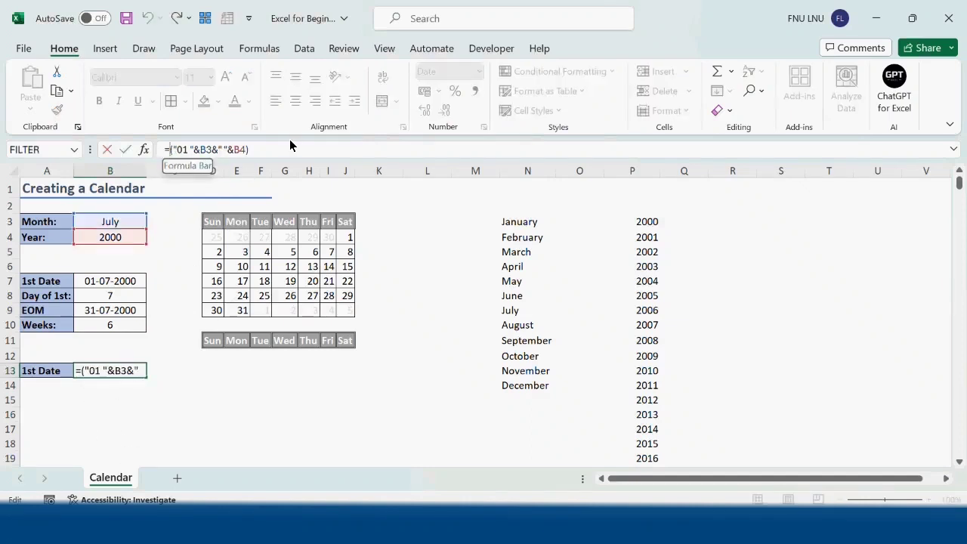
pyautogui.write('date')
pyautogui.press('Down')
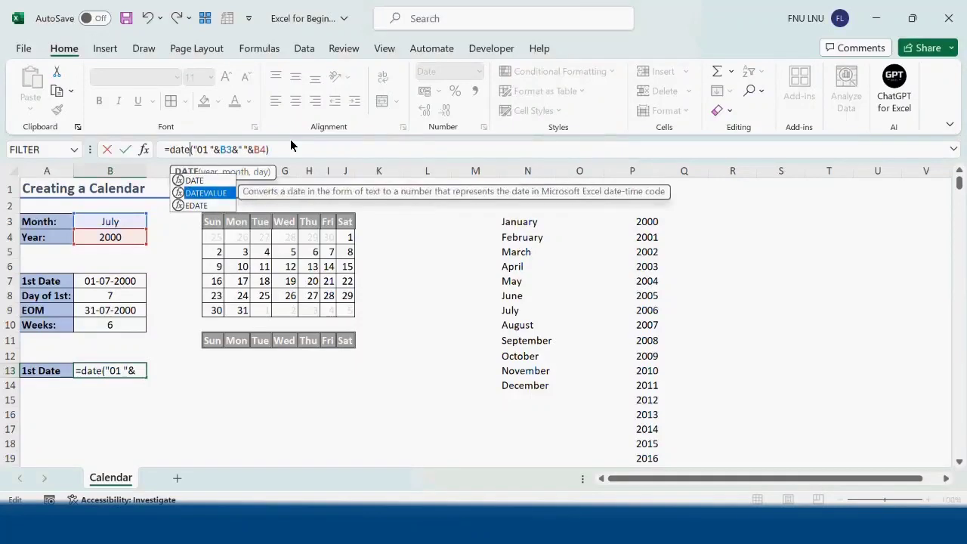
pyautogui.press('Tab')
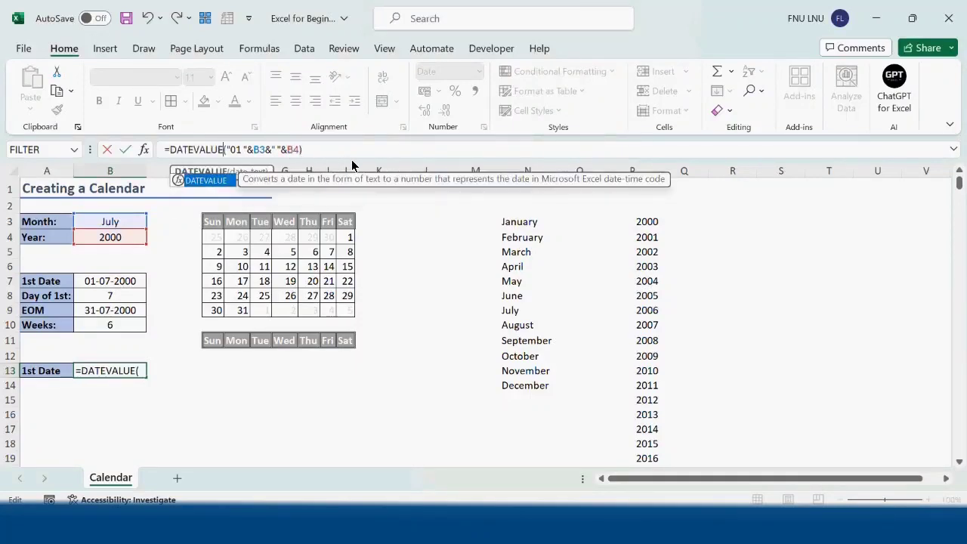
pyautogui.press('Return')
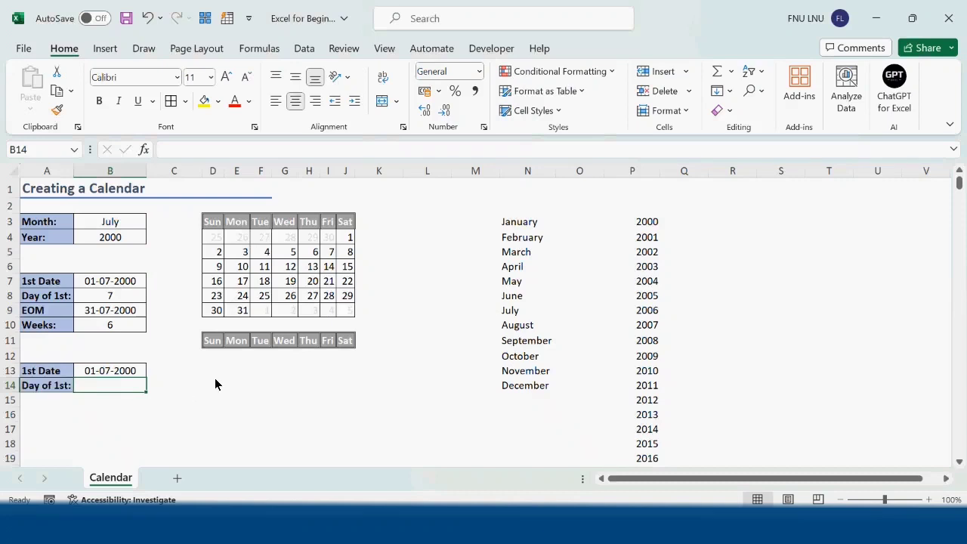
# Enter the formula =WEEKDAY(B13) in B14 for the Day of 1st value.
pyautogui.write('=weekday')
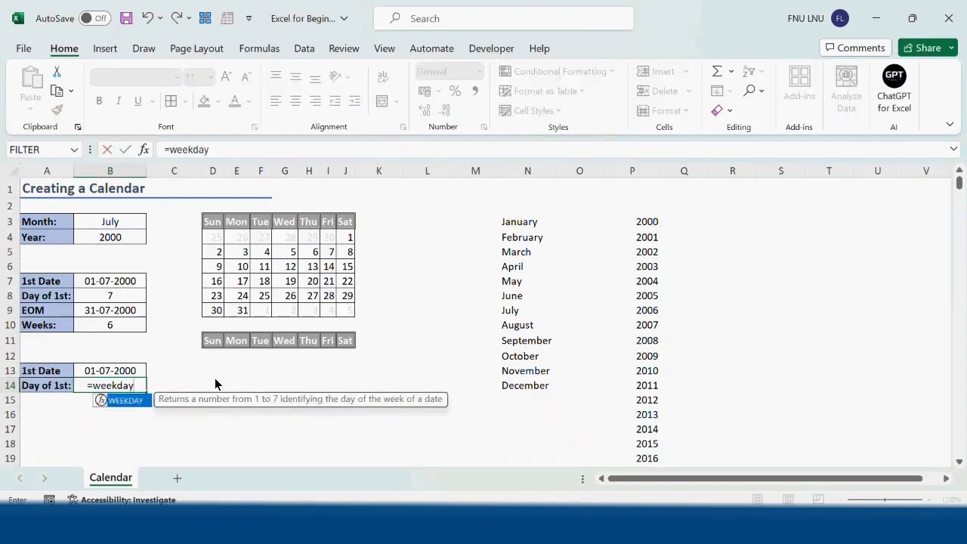
pyautogui.press('Tab')
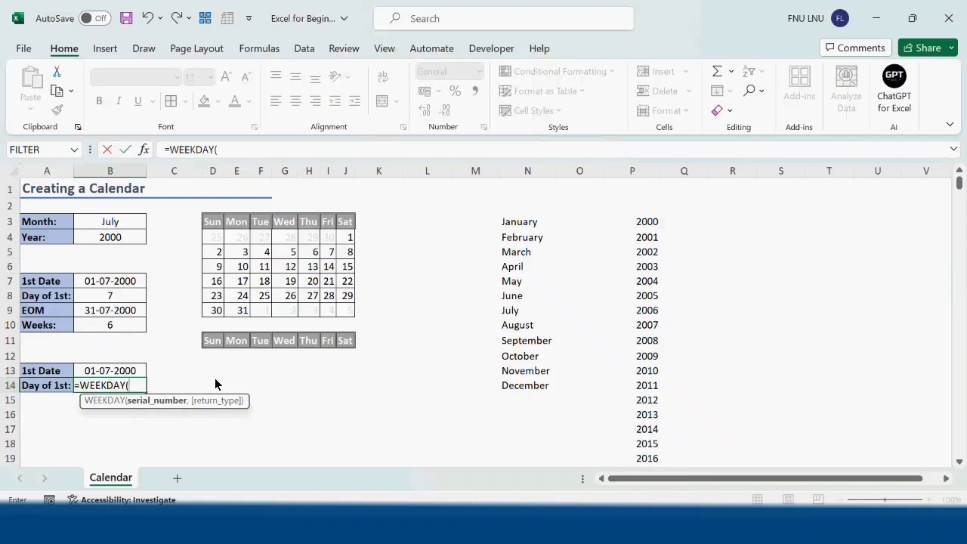
pyautogui.click(141, 375)
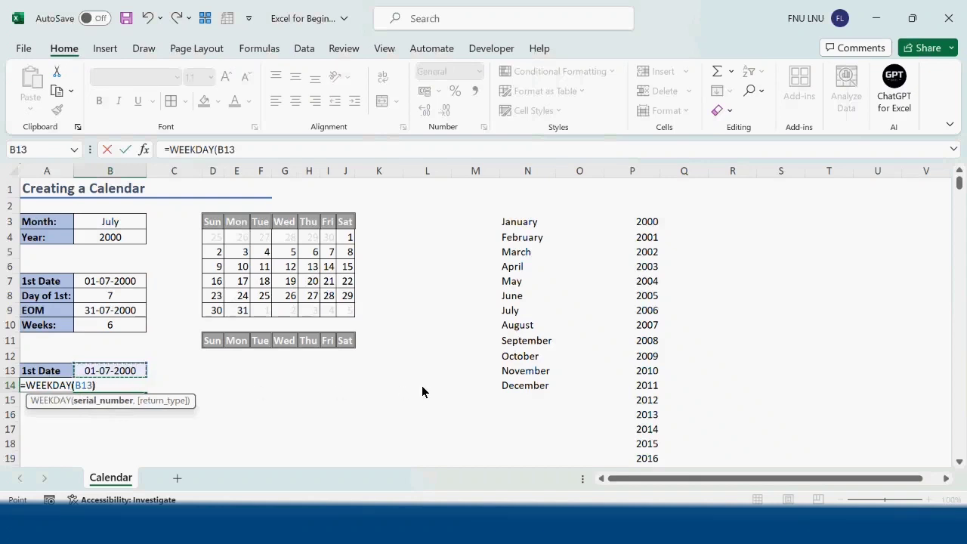
pyautogui.press('Return')
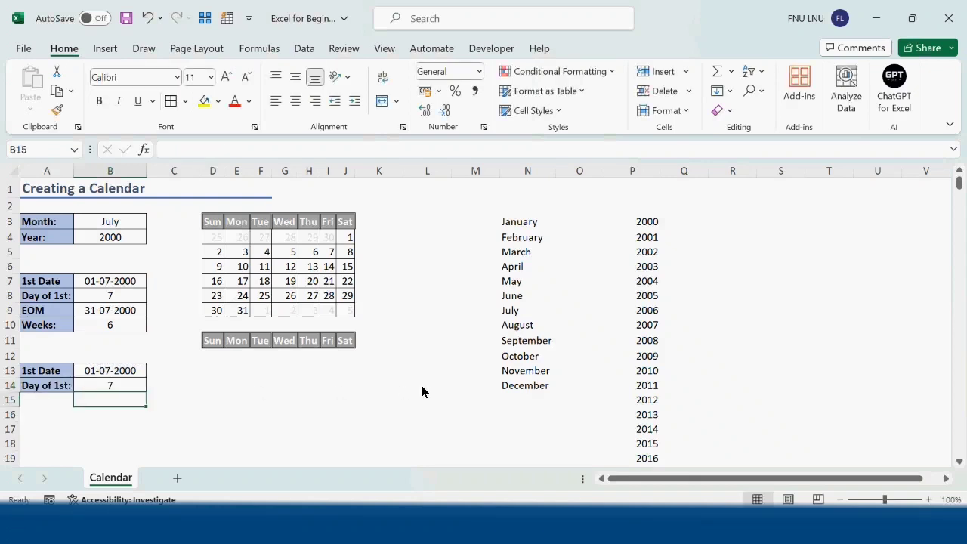
# Review the optional return type choices of the WEEKDAY formula in B14, keeping the formula as it is.
pyautogui.press('Up')
pyautogui.press('F2')
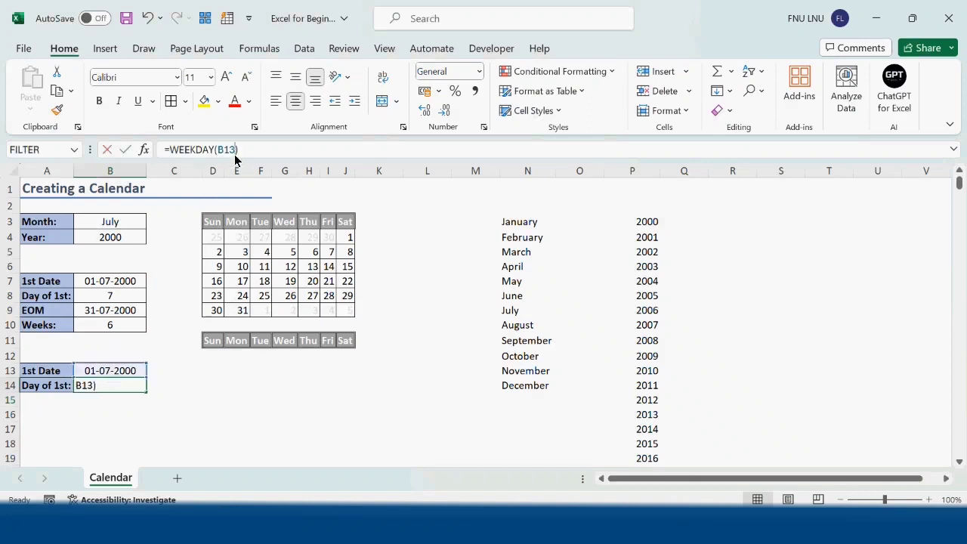
pyautogui.press('Left')
pyautogui.write(',')
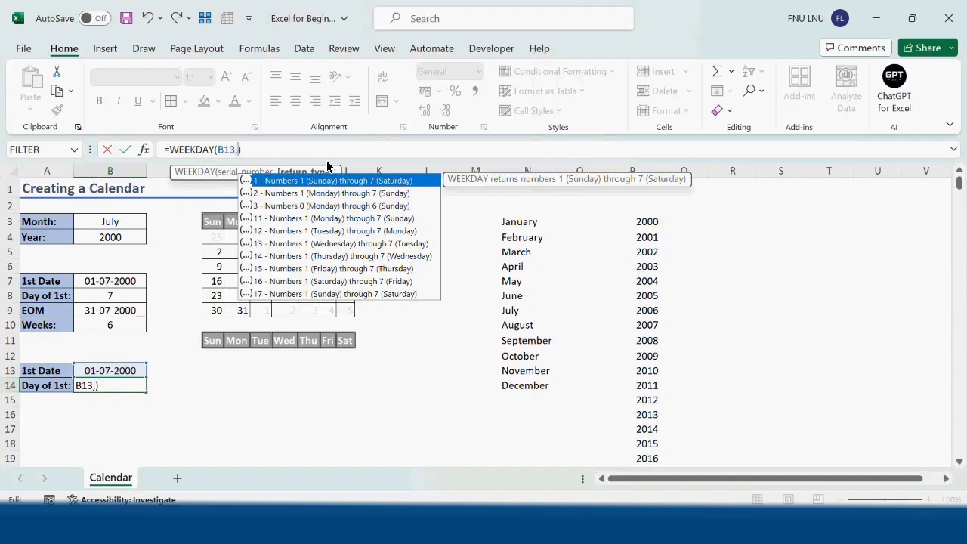
pyautogui.press('BackSpace')
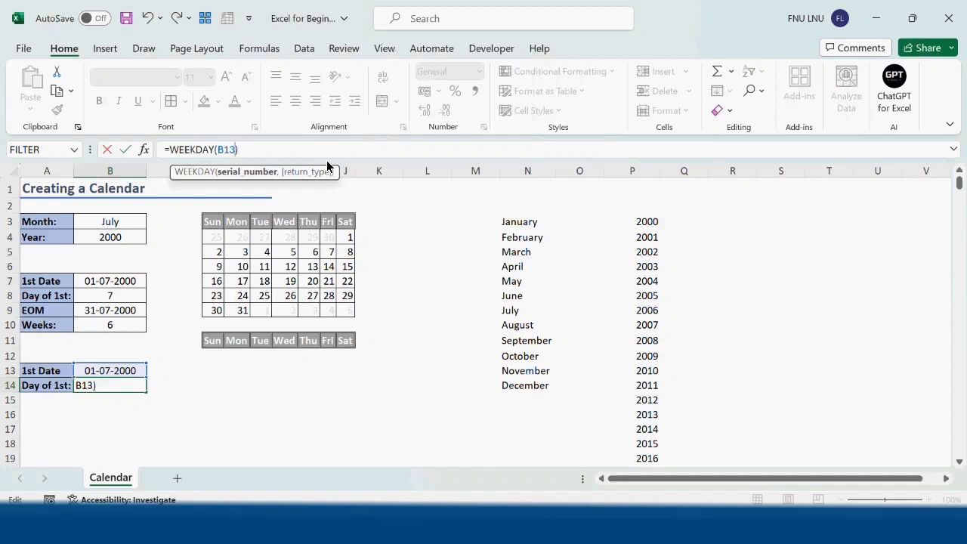
pyautogui.press('Return')
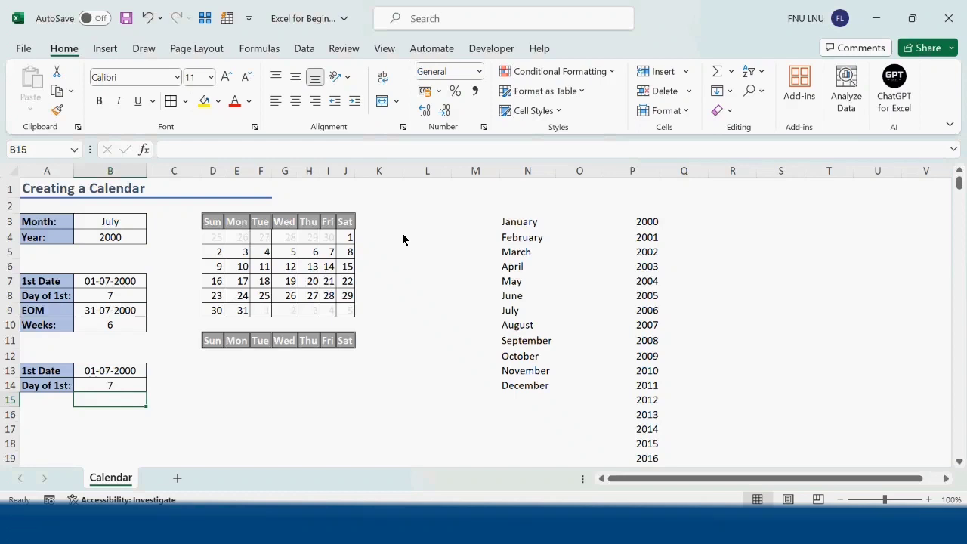
# Copy the EOM label and value cells A9:B9 to A15:B15, then clear the contents of B15.
pyautogui.moveTo(34, 311); pyautogui.dragTo(92, 312)
pyautogui.hotkey('ctrl', 'c')
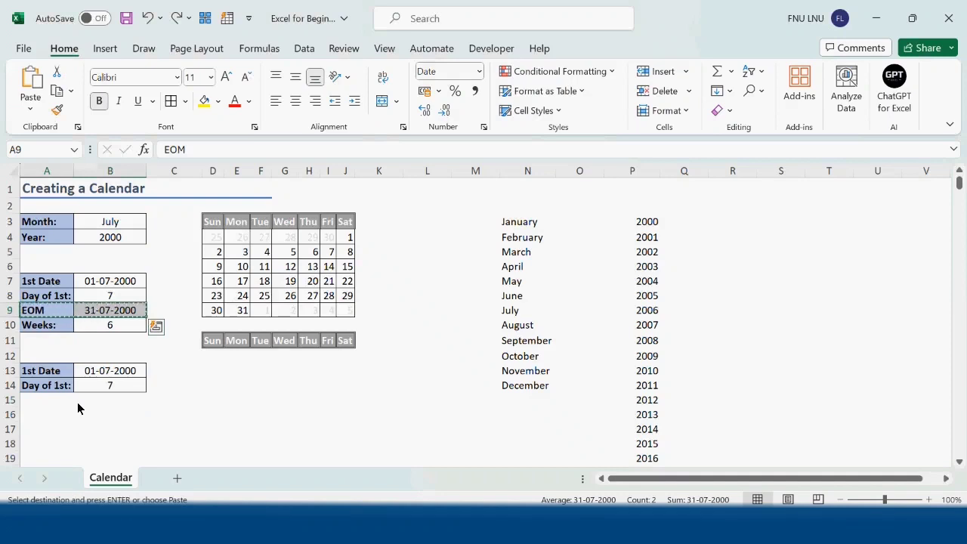
pyautogui.click(62, 402)
pyautogui.hotkey('ctrl', 'v')
pyautogui.press('ctrl')
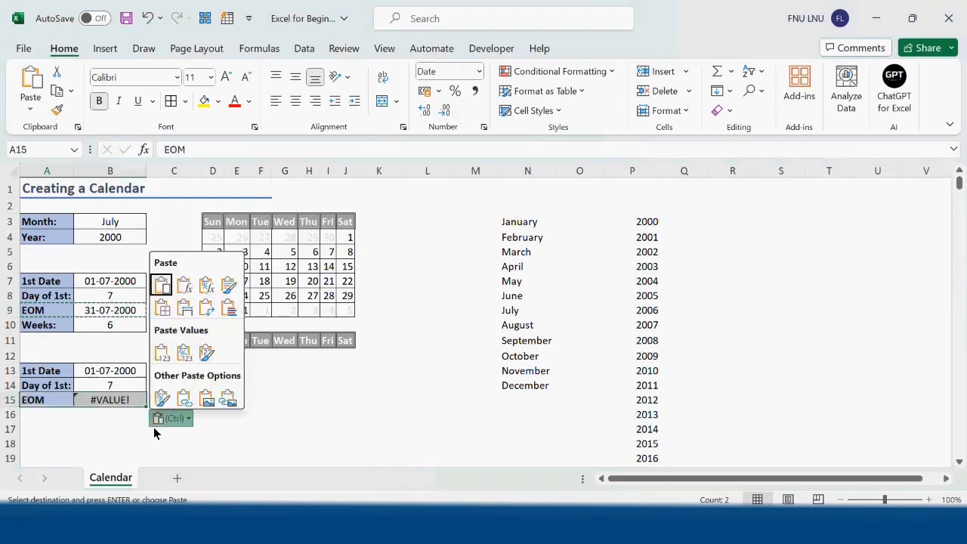
pyautogui.click(123, 406)
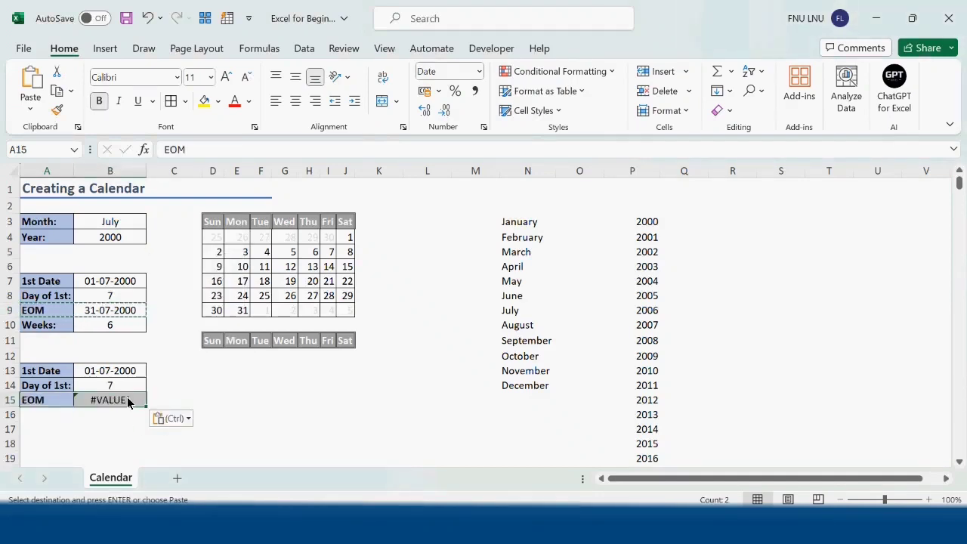
pyautogui.click(124, 400)
pyautogui.press('Delete')
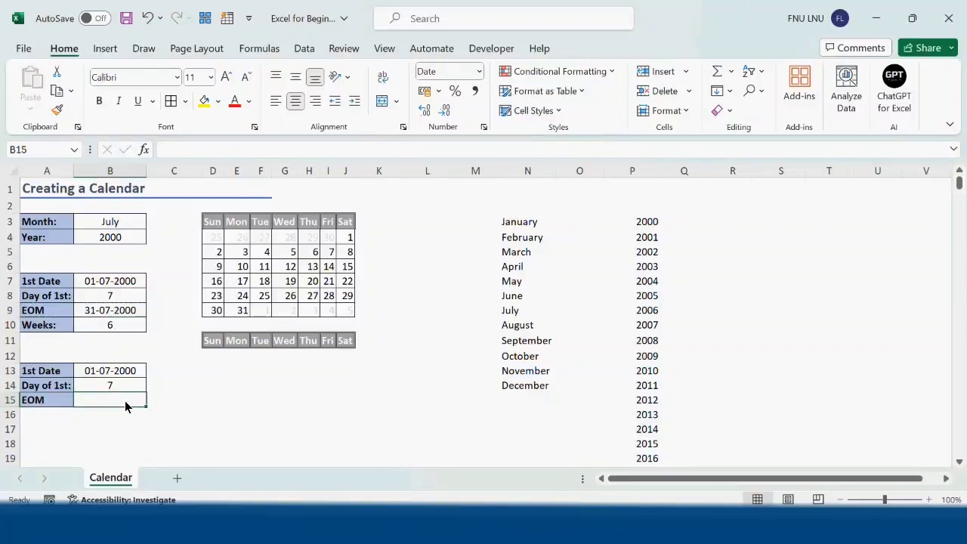
# Enter the formula =EOMONTH(B13,0) in B15 for the EOM value.
pyautogui.write('=eom')
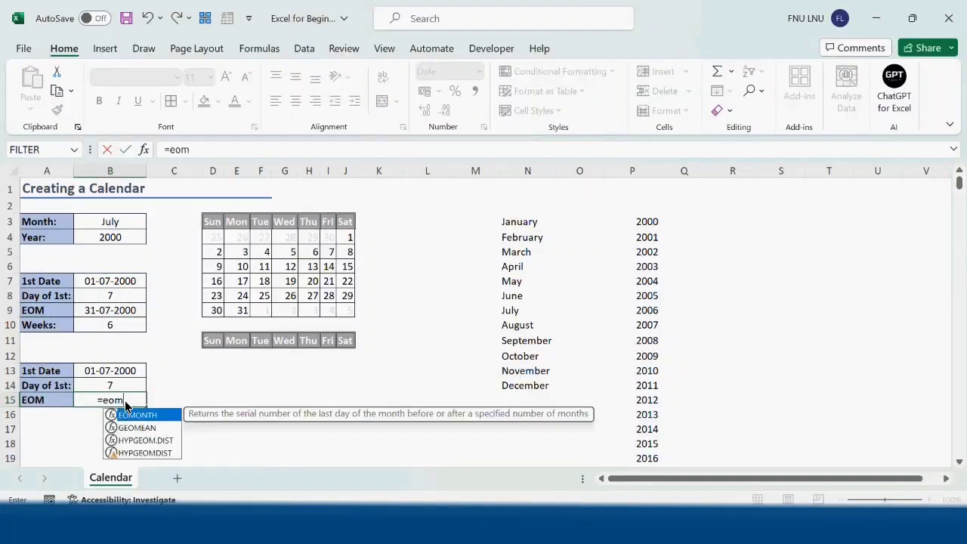
pyautogui.press('Tab')
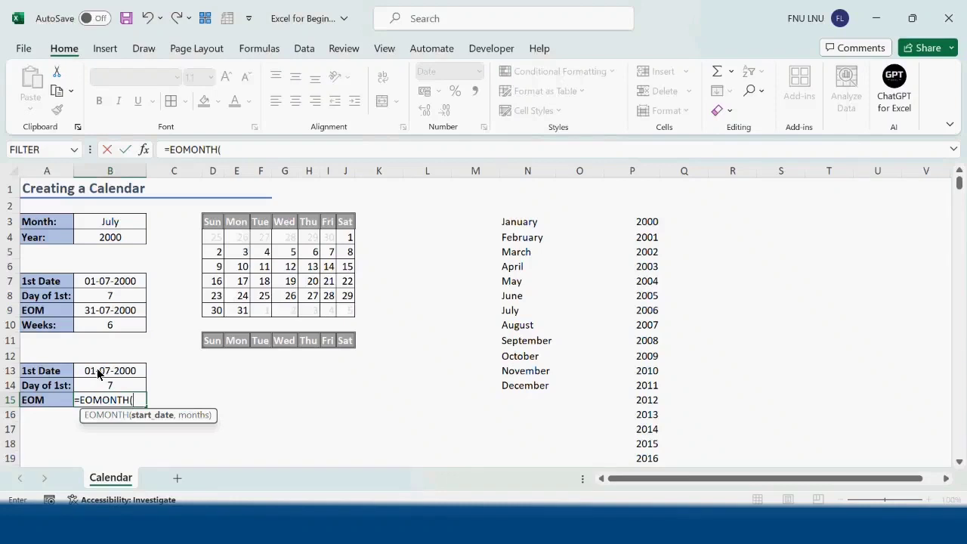
pyautogui.click(106, 373)
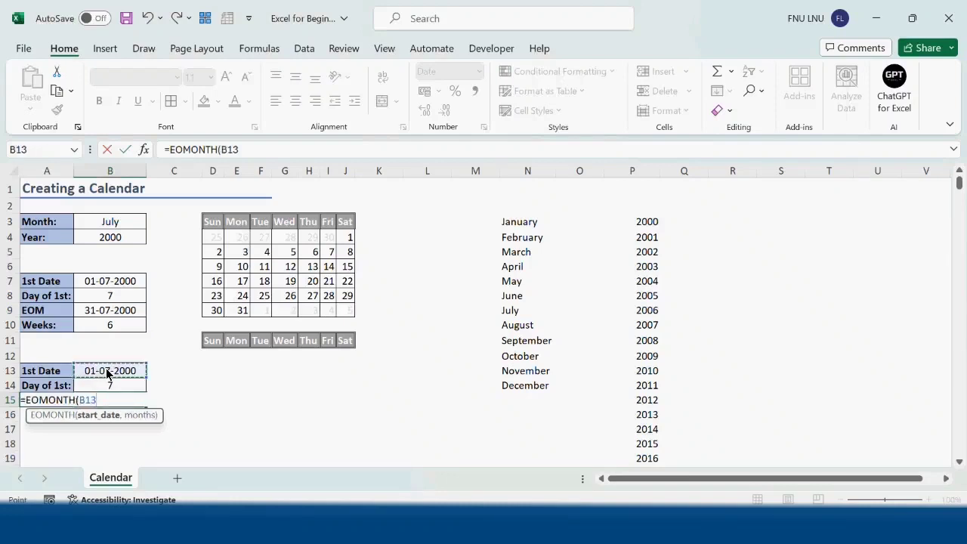
pyautogui.write(',')
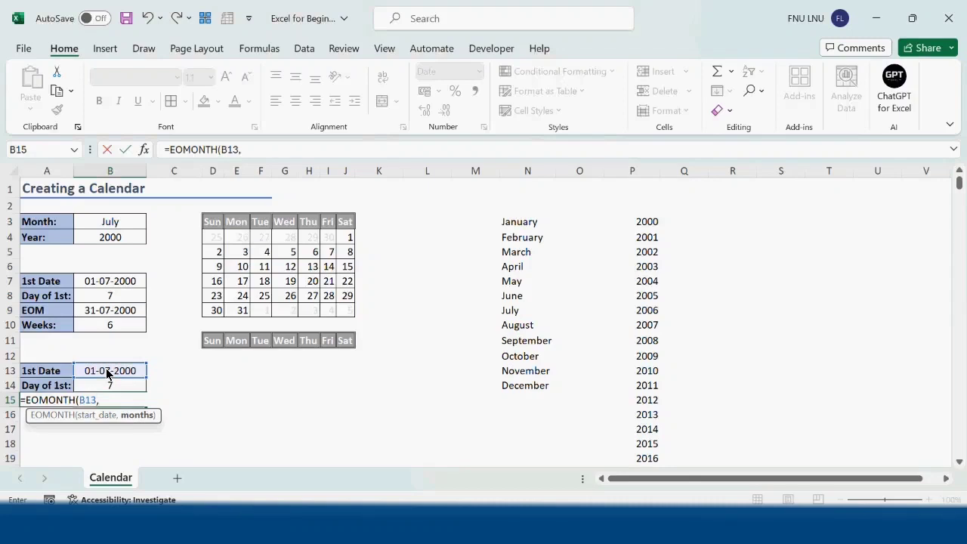
pyautogui.write('0)')
pyautogui.press('Return')
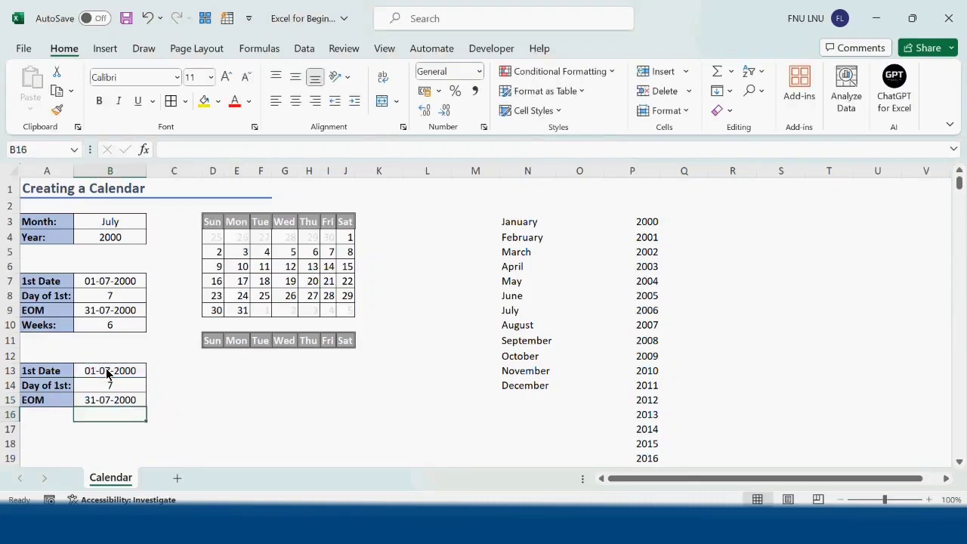
# Change the months argument of the EOMONTH formula in B15 to 1.
pyautogui.click(109, 401)
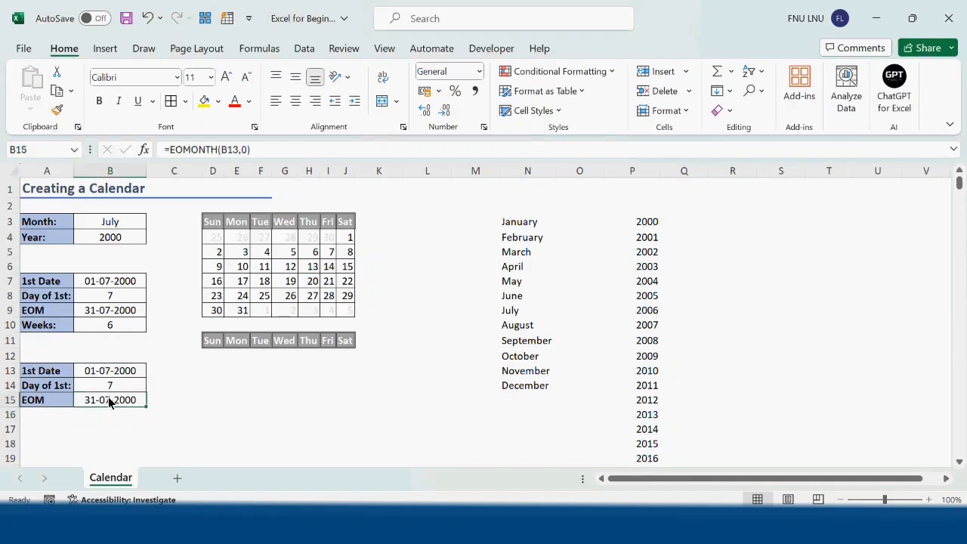
pyautogui.click(244, 151)
pyautogui.doubleClick(243, 151)
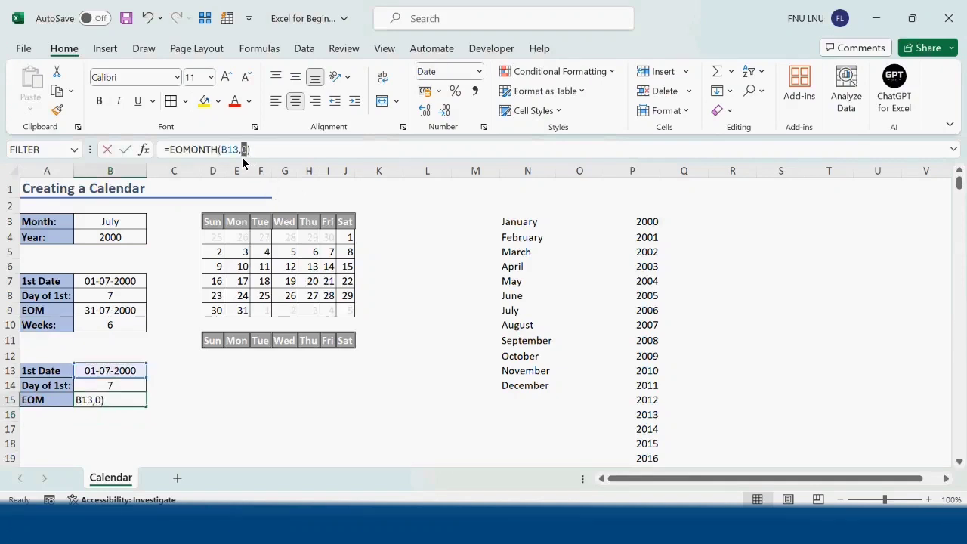
pyautogui.write('1')
pyautogui.press('Return')
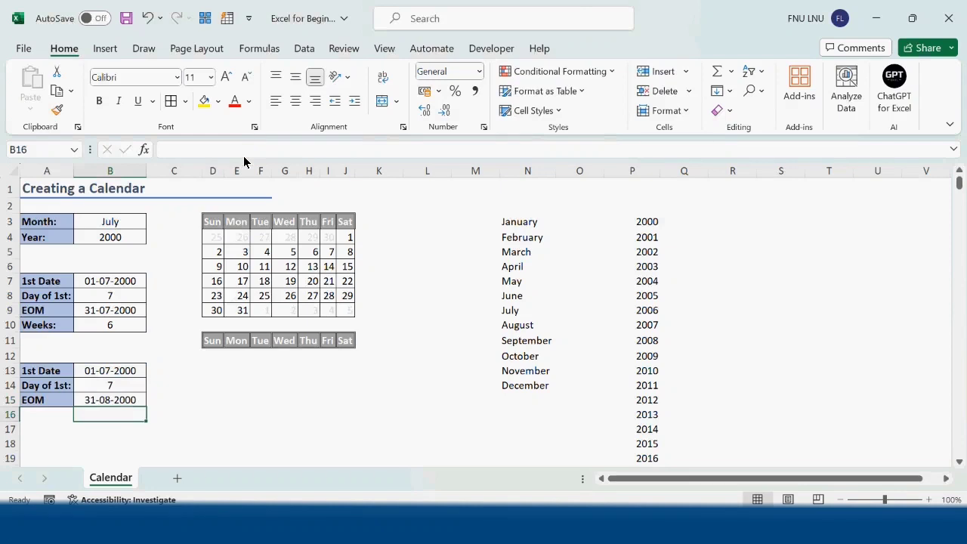
# Change the months argument of the EOMONTH formula in B15 to -1.
pyautogui.click(140, 397)
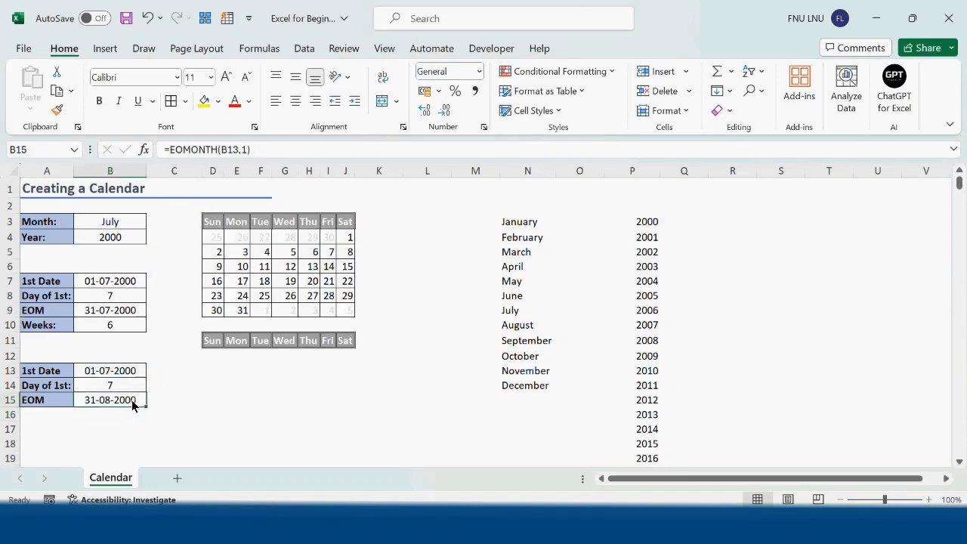
pyautogui.click(242, 153)
pyautogui.write('-')
pyautogui.press('Return')
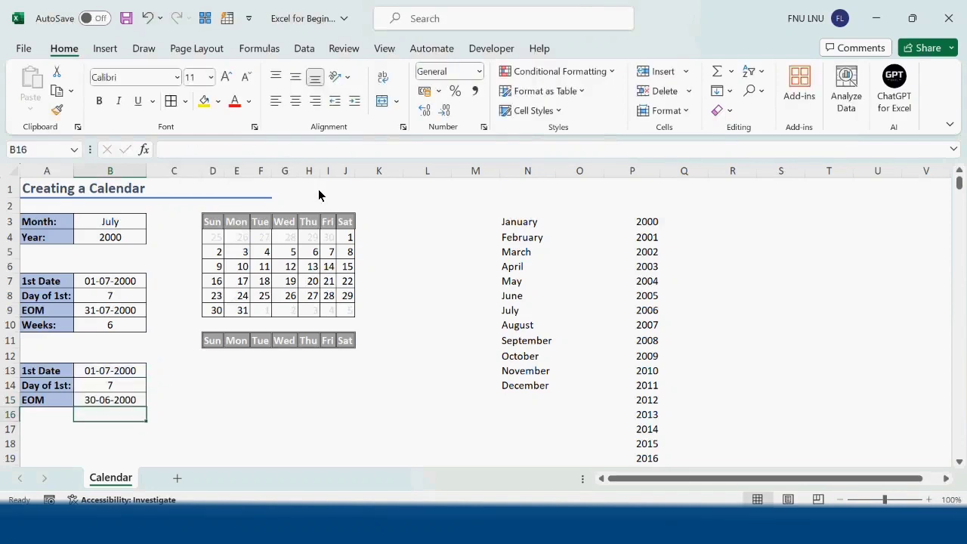
# Set the months argument in B15 back to 0, giving =EOMONTH(B13,0).
pyautogui.press('Up')
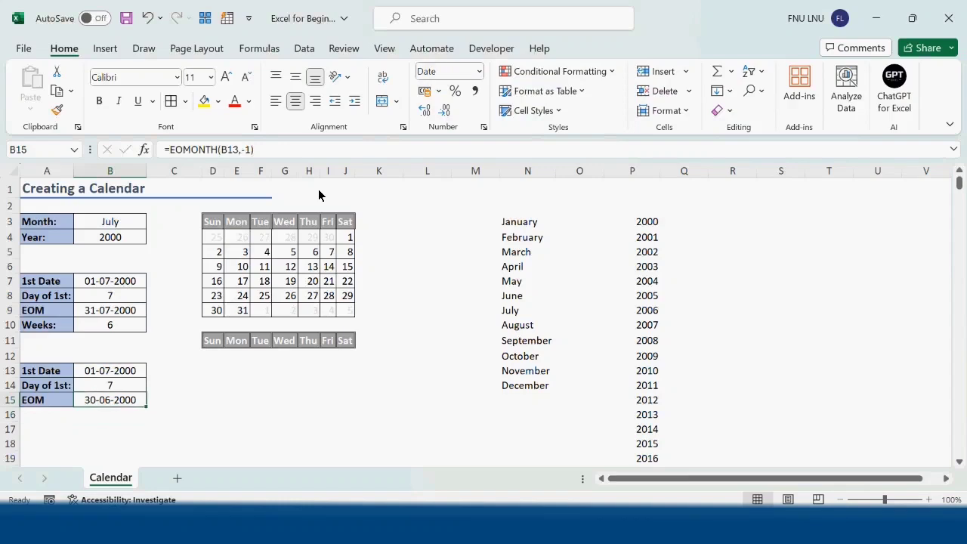
pyautogui.click(248, 150)
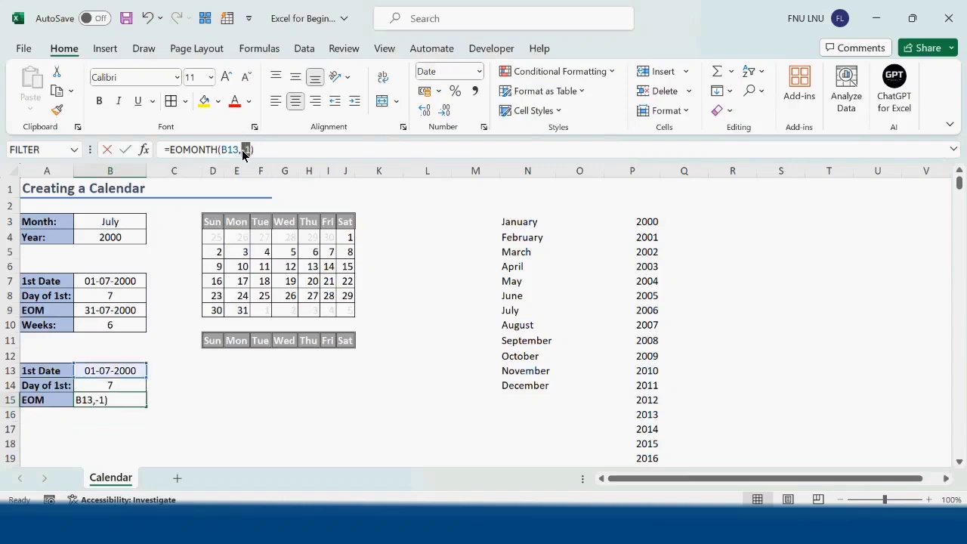
pyautogui.write('0')
pyautogui.press('Return')
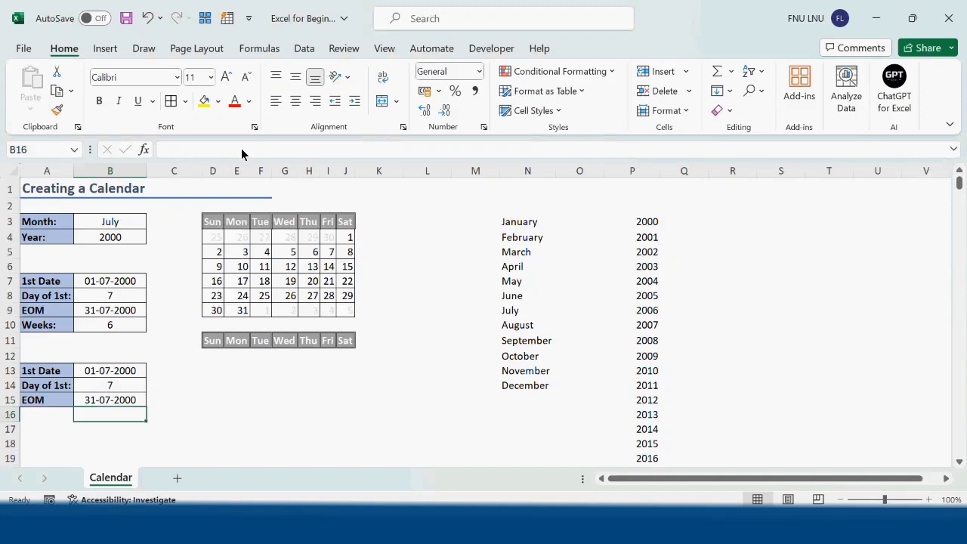
# Copy the Weeks label and value cells A10:B10 to A16:B16, then clear the contents of B16.
pyautogui.moveTo(46, 325); pyautogui.dragTo(124, 324)
pyautogui.hotkey('ctrl', 'c')
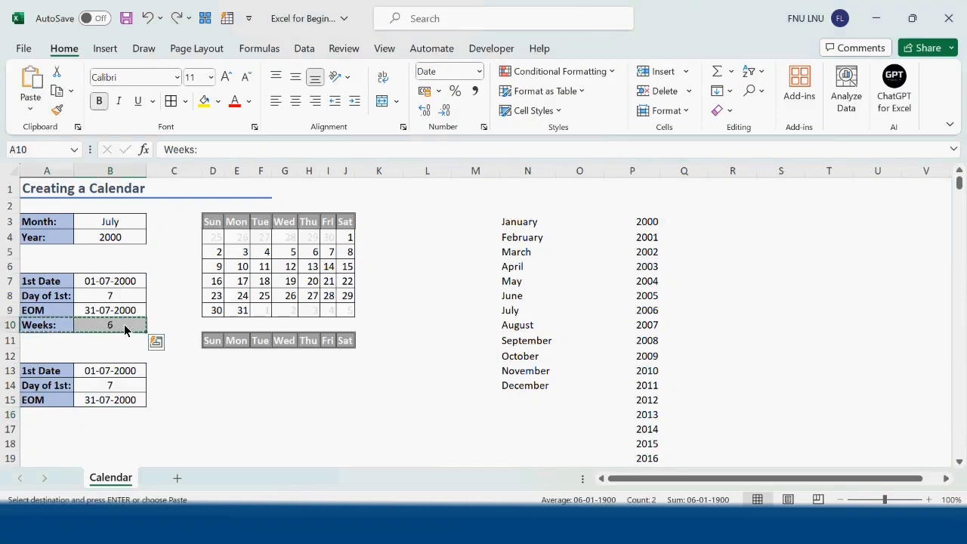
pyautogui.click(68, 416)
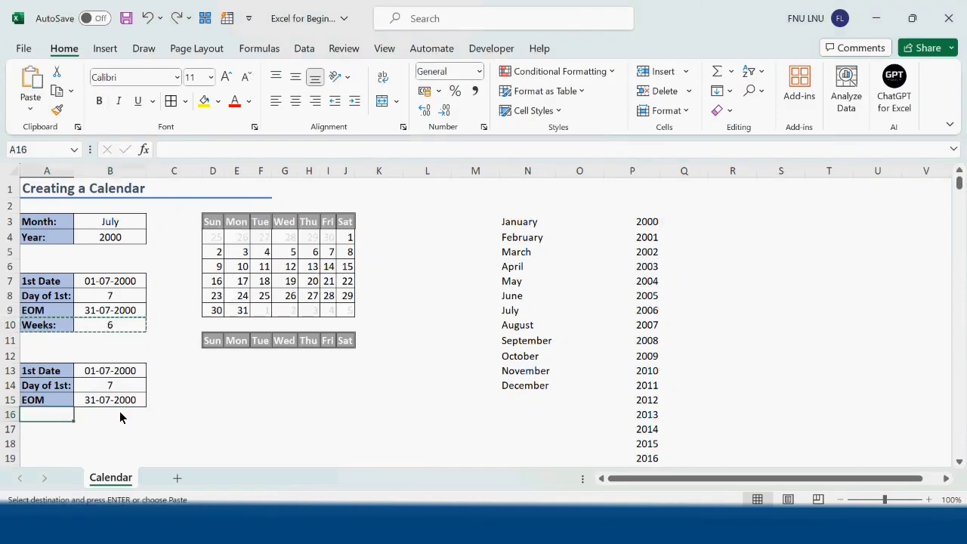
pyautogui.hotkey('ctrl', 'v')
pyautogui.click(119, 413)
pyautogui.press('Delete')
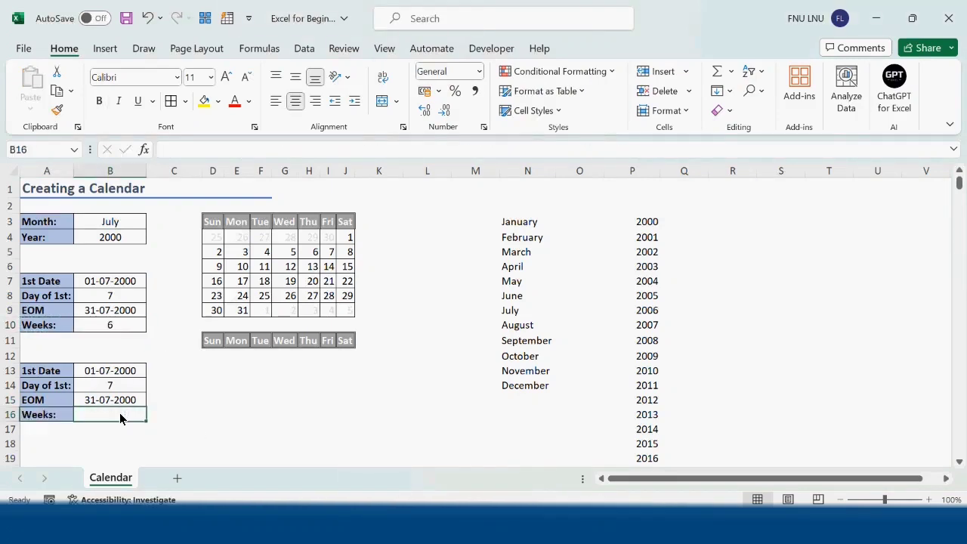
# Write the week difference formula =WEEKNUM(B15)-WEEKNUM(B13) in B16, leaving it open for editing.
pyautogui.write('=week')
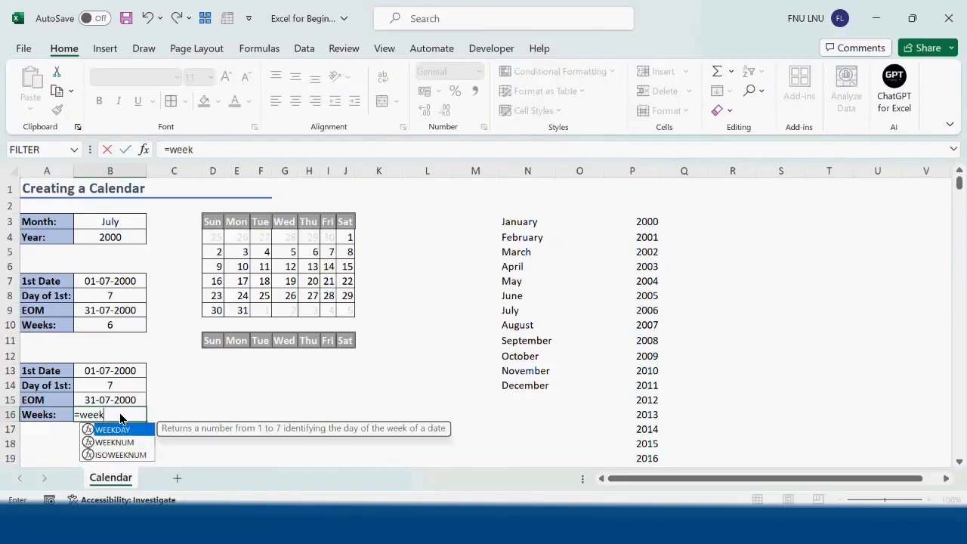
pyautogui.press('Down')
pyautogui.press('Tab')
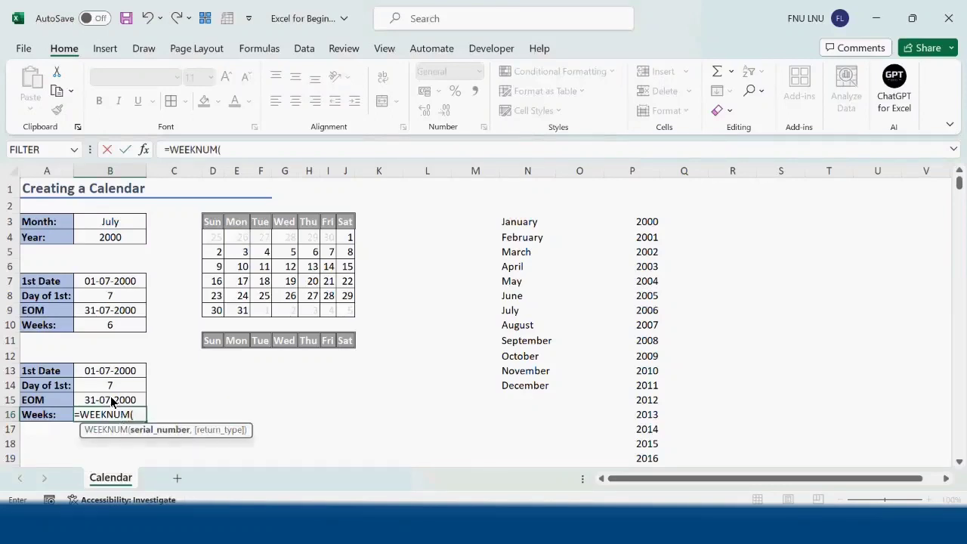
pyautogui.click(111, 401)
pyautogui.write(')')
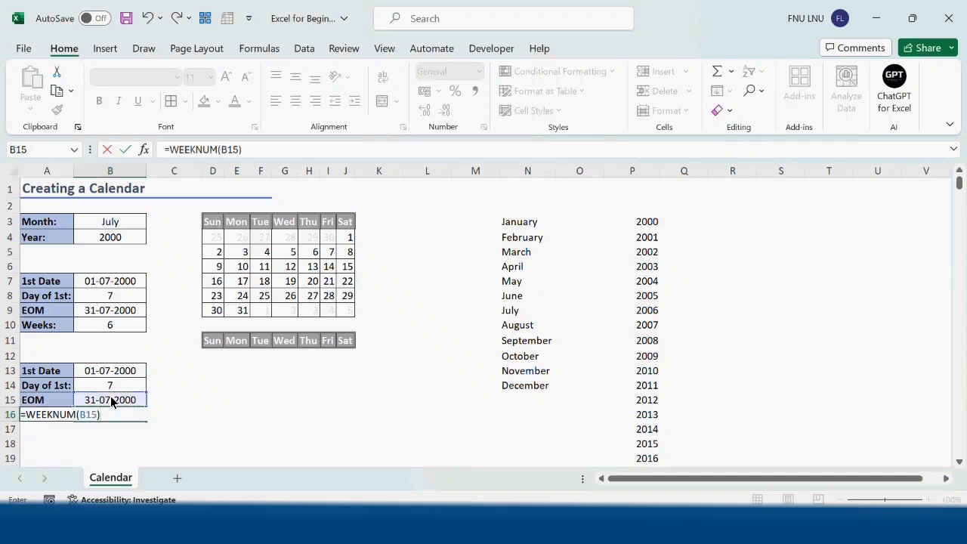
pyautogui.write('-')
pyautogui.write('week')
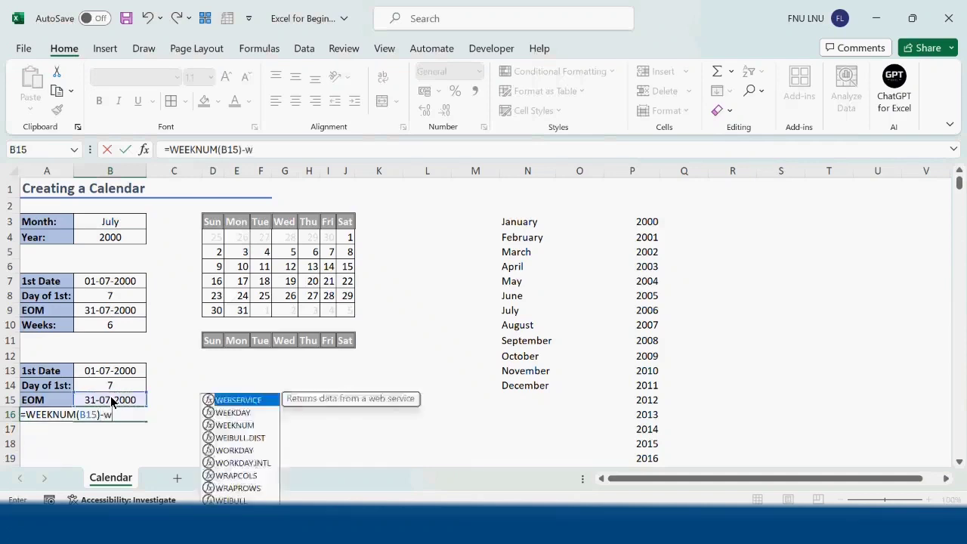
pyautogui.press('Down')
pyautogui.press('Tab')
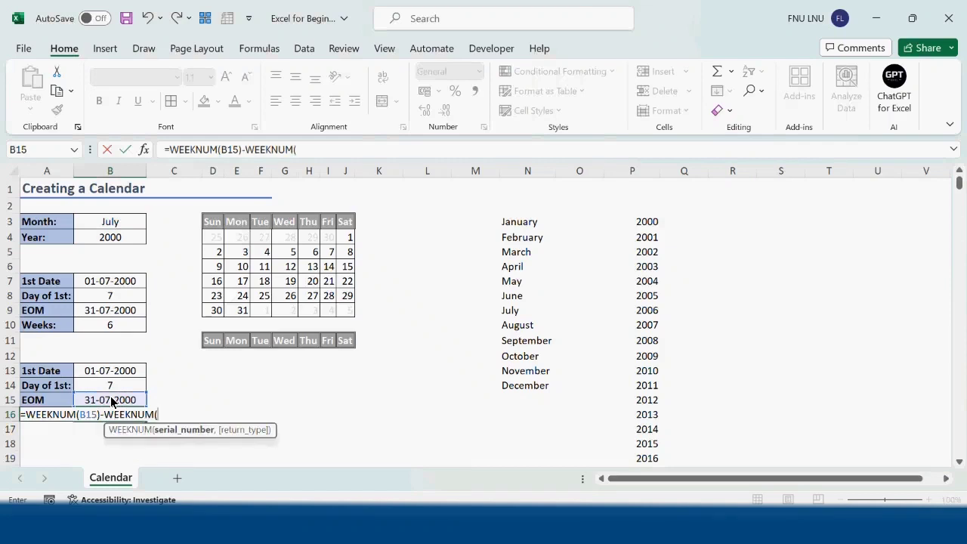
pyautogui.click(113, 372)
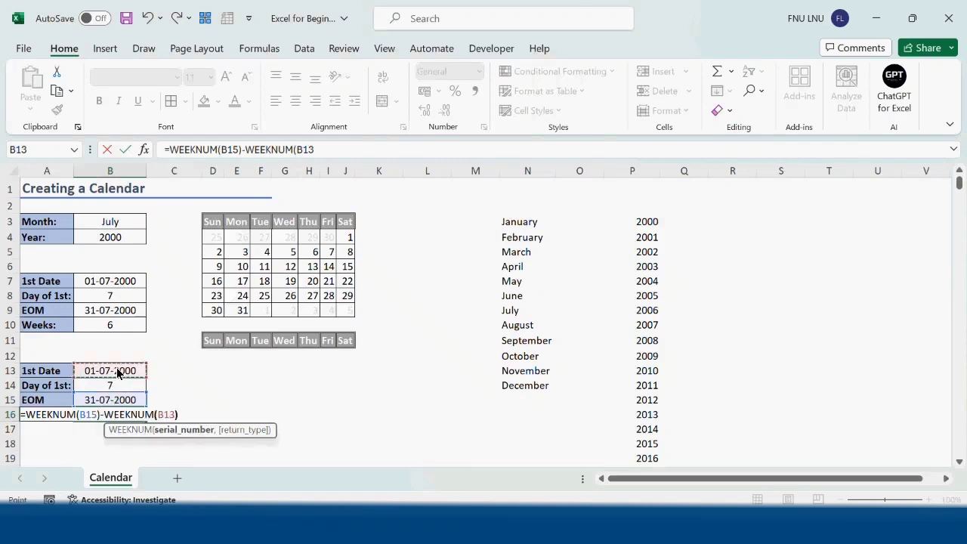
pyautogui.write(')')
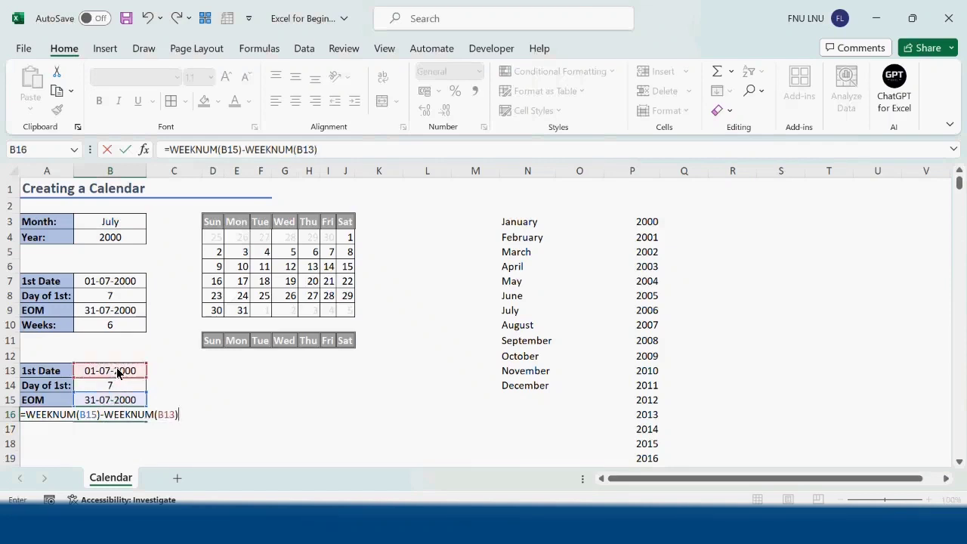
# Wrap the week difference in parentheses, add 1 and enter B16 as =(WEEKNUM(B15)-WEEKNUM(B13))+1.
pyautogui.click(171, 150)
pyautogui.write('(')
pyautogui.click(370, 154)
pyautogui.write(')+1')
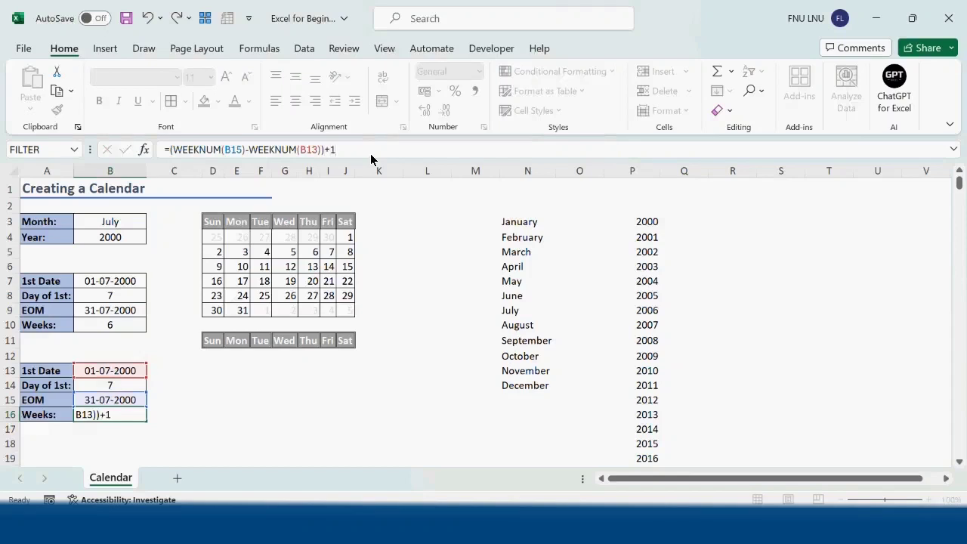
pyautogui.press('Return')
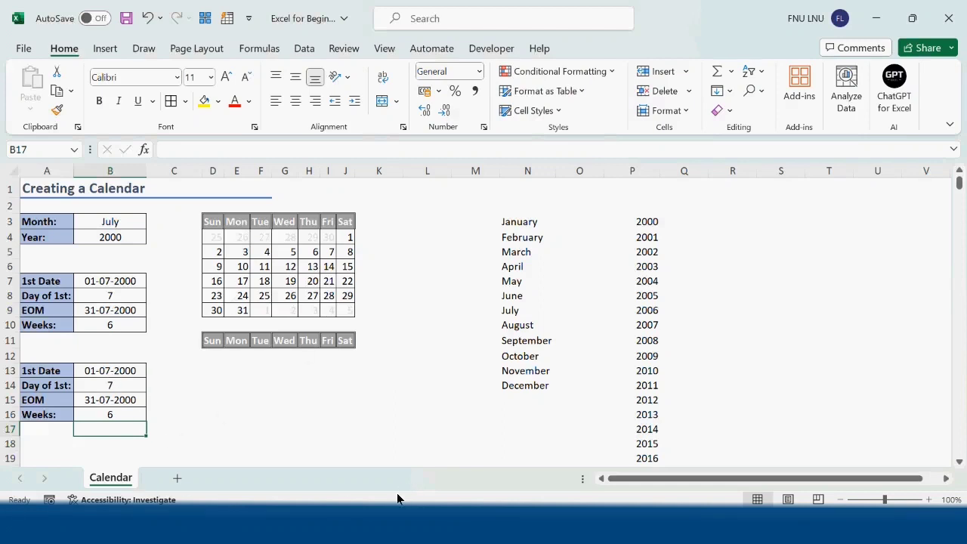
# Enter =SEQUENCE(B16,7,B13,1) in D12 to fill the second calendar grid with dates.
pyautogui.click(214, 355)
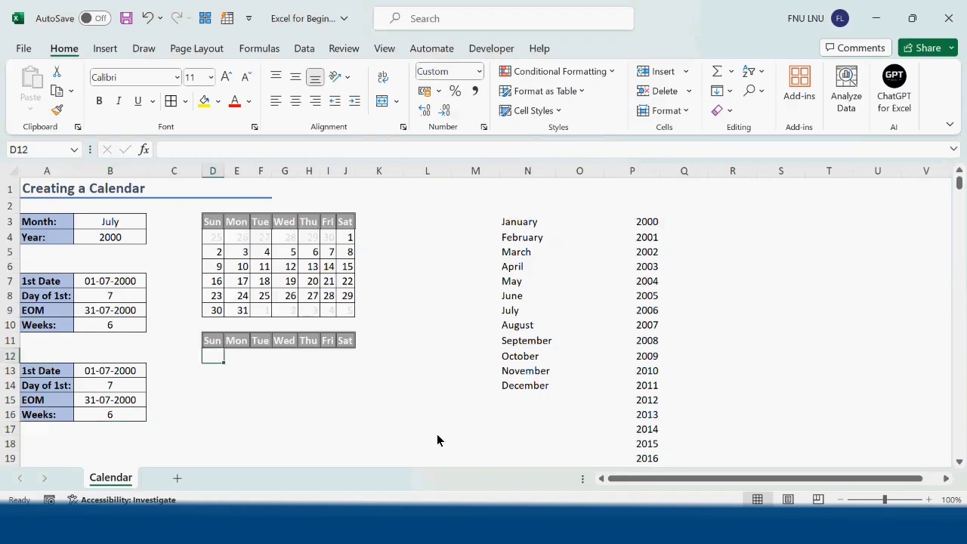
pyautogui.write('=se')
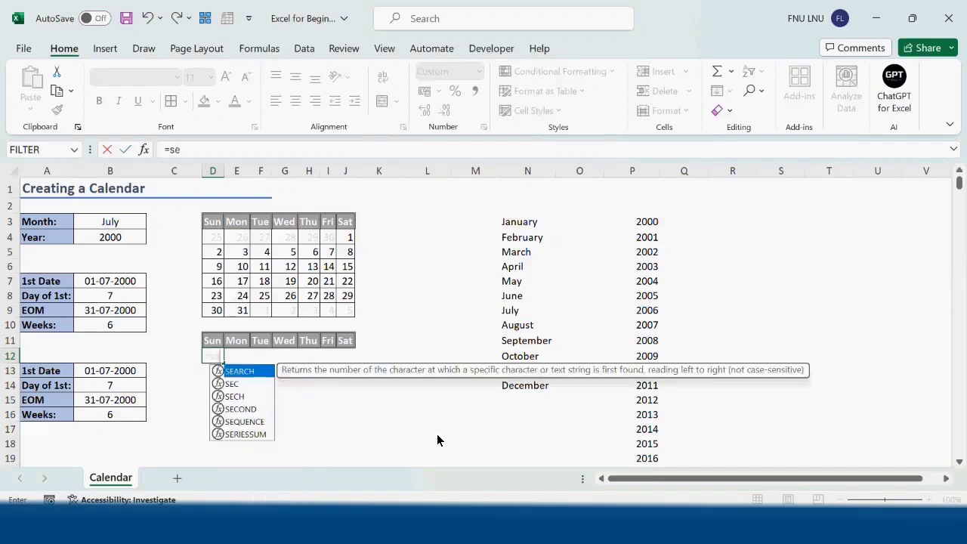
pyautogui.press('Down')
pyautogui.press('Down')
pyautogui.press('Down')
pyautogui.press('Down')
pyautogui.press('Tab')
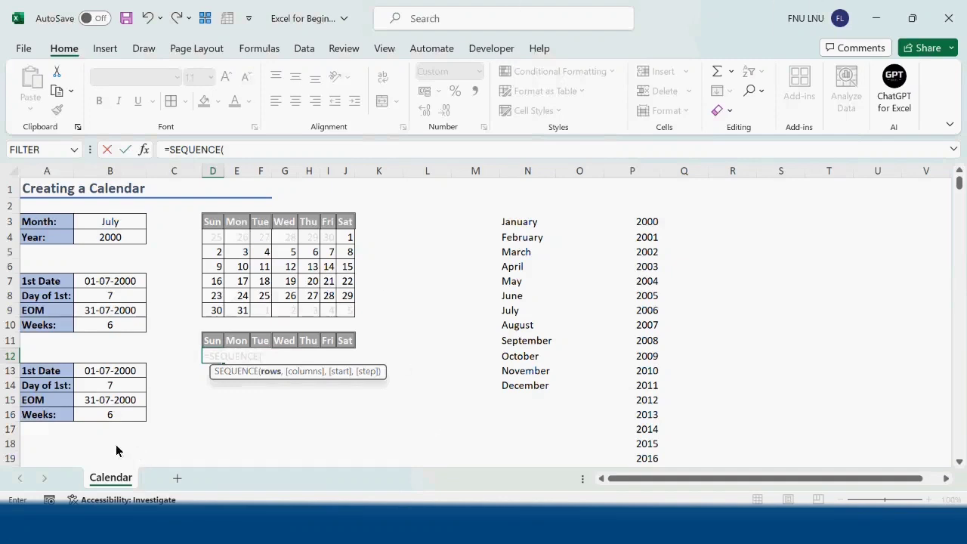
pyautogui.click(101, 415)
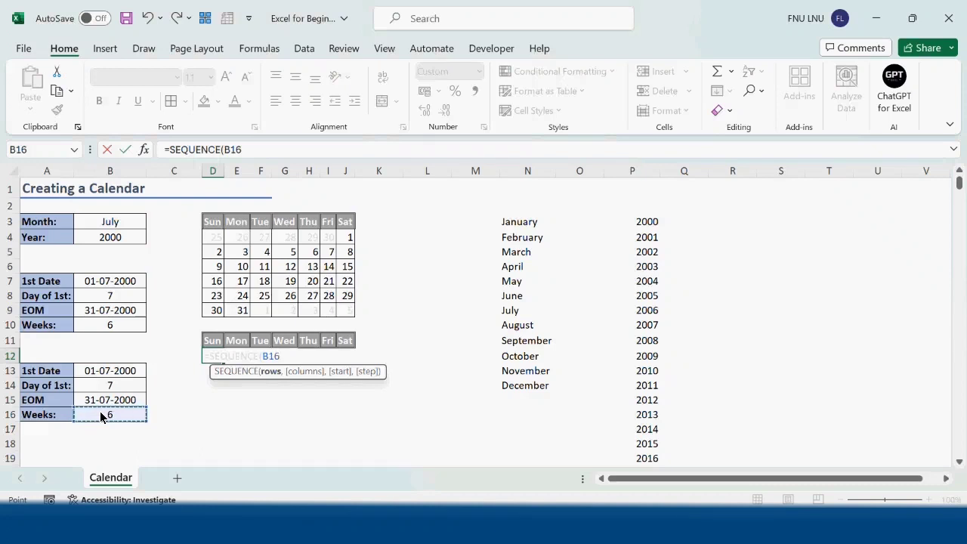
pyautogui.write(',')
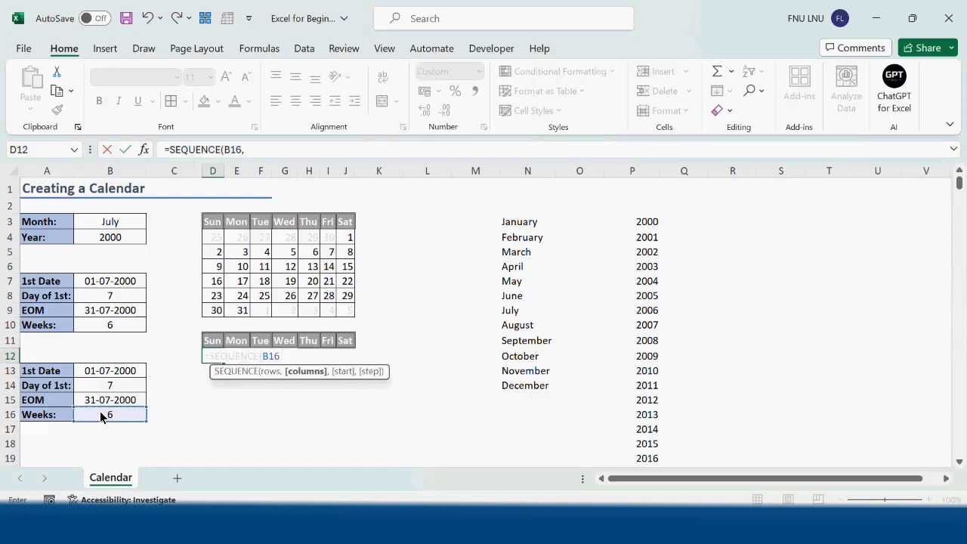
pyautogui.write('7,')
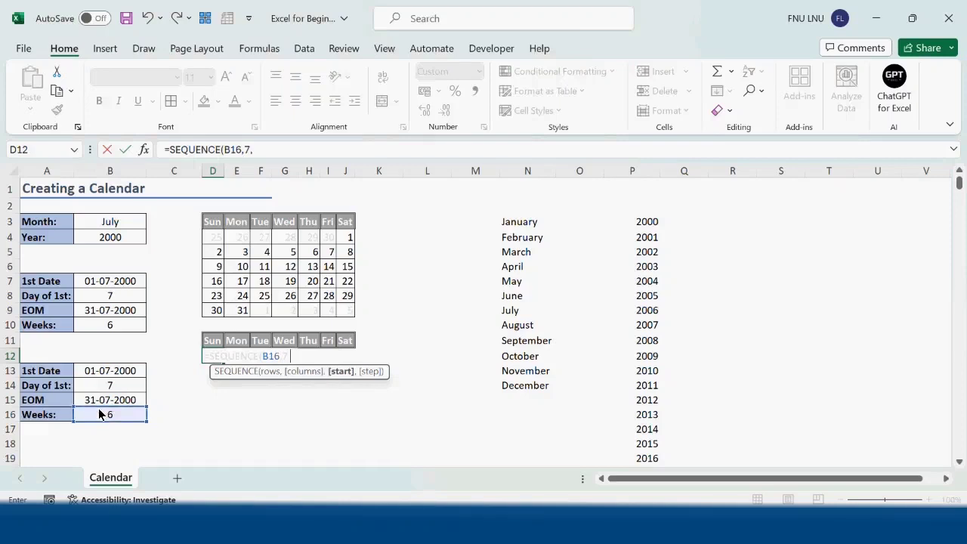
pyautogui.click(111, 374)
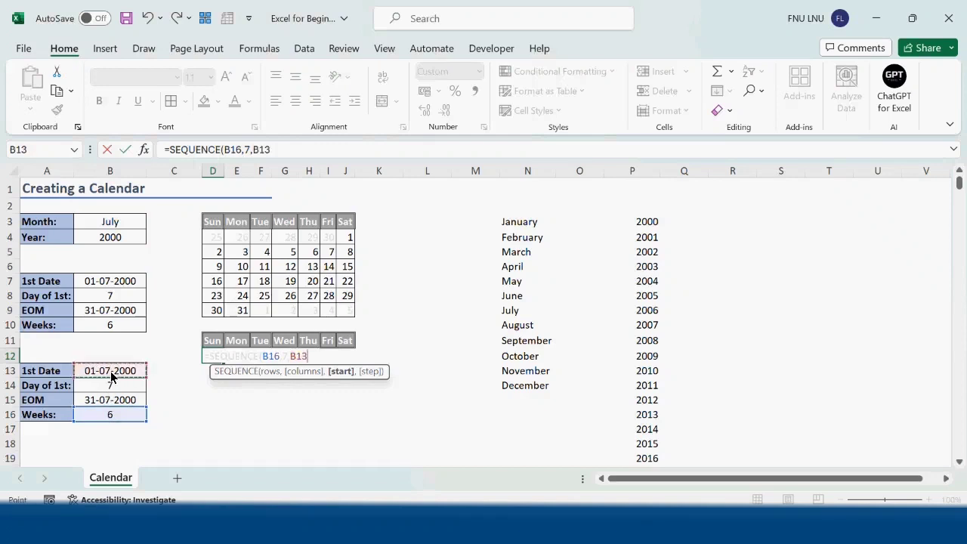
pyautogui.write(',')
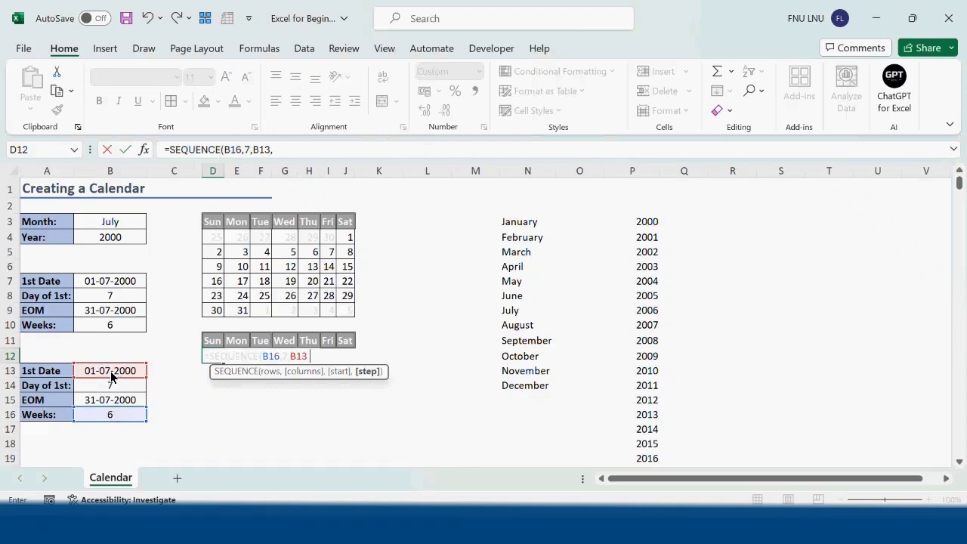
pyautogui.write('1)')
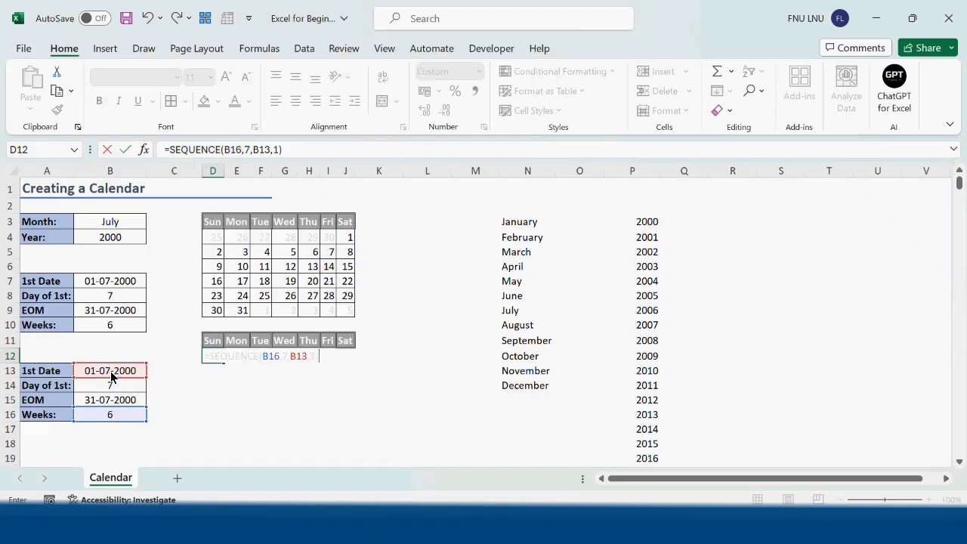
pyautogui.press('Return')
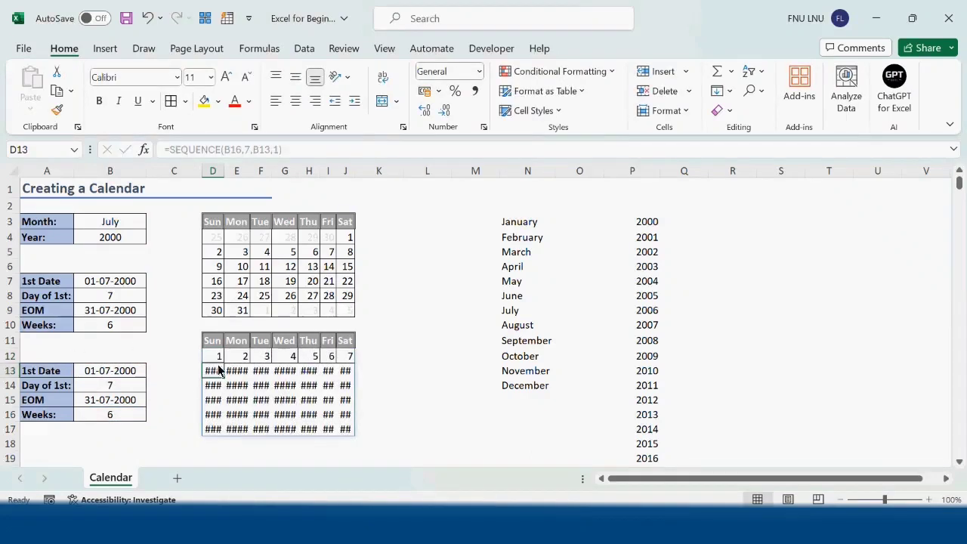
# Copy the formatting of the first date row D12:J12 onto the remaining grid rows D13:J17 with Format Painter.
pyautogui.moveTo(218, 358); pyautogui.dragTo(341, 358)
pyautogui.click(56, 109)
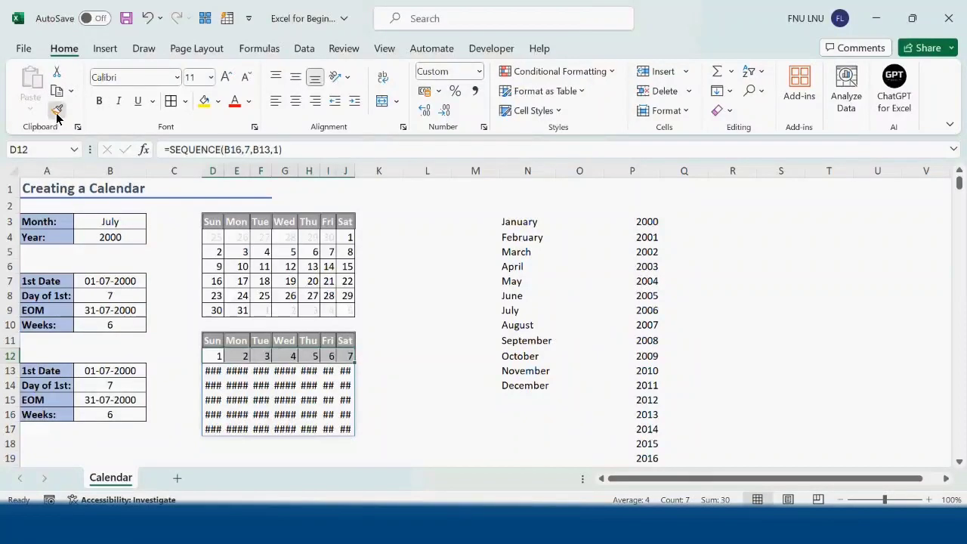
pyautogui.moveTo(214, 370); pyautogui.dragTo(343, 430)
pyautogui.click(428, 418)
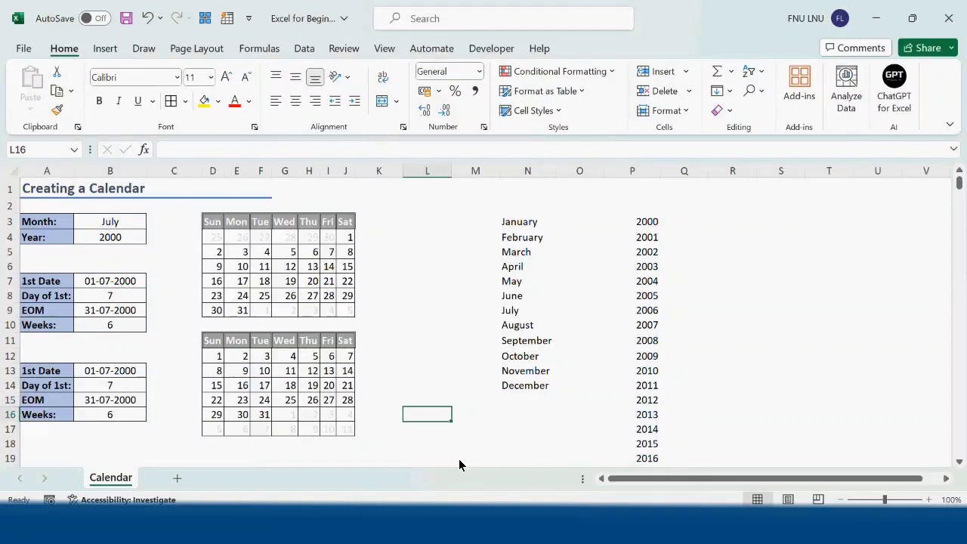
# Change the start argument in D12 to (B13-B14)+1, giving =SEQUENCE(B16,7,(B13-B14)+1,1).
pyautogui.click(217, 367)
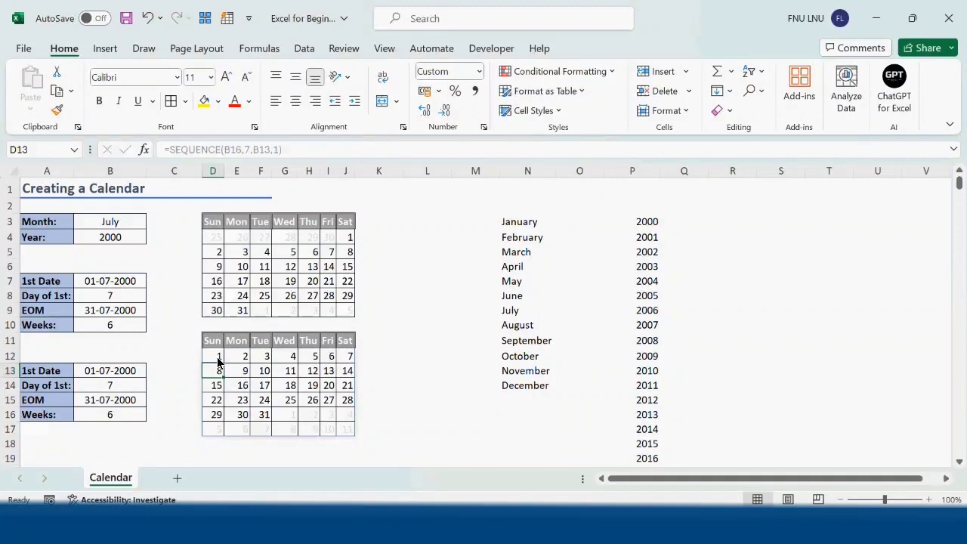
pyautogui.click(215, 361)
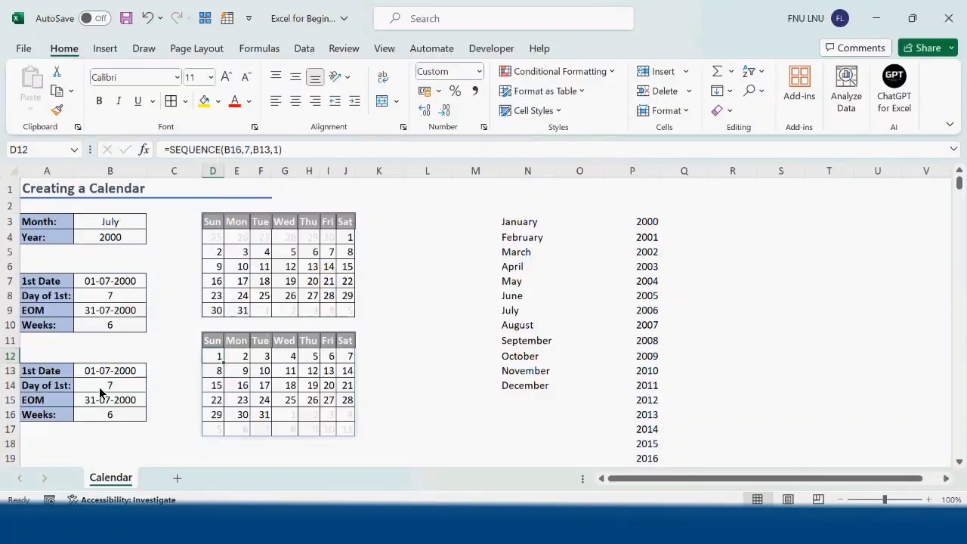
pyautogui.click(254, 153)
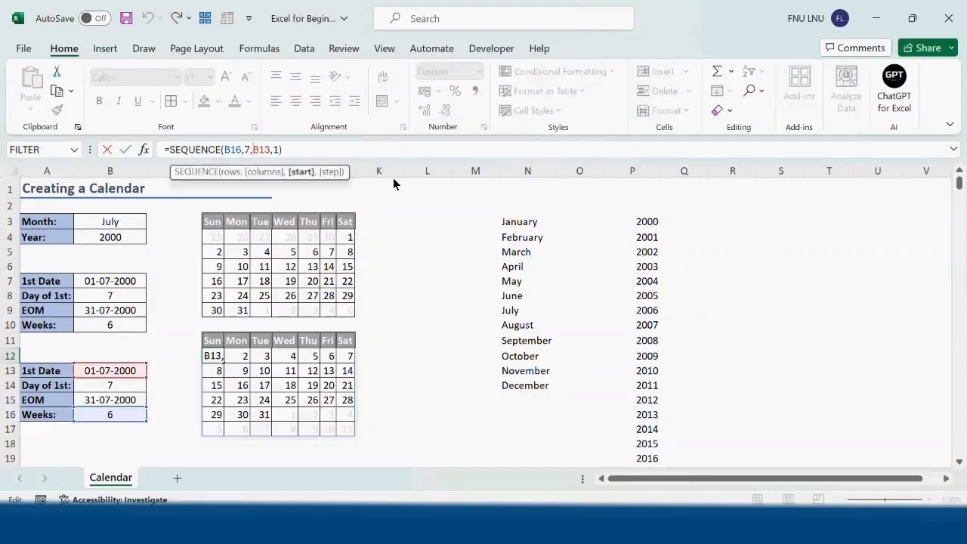
pyautogui.write('(')
pyautogui.press('Right')
pyautogui.press('Right')
pyautogui.press('Right')
pyautogui.write('-')
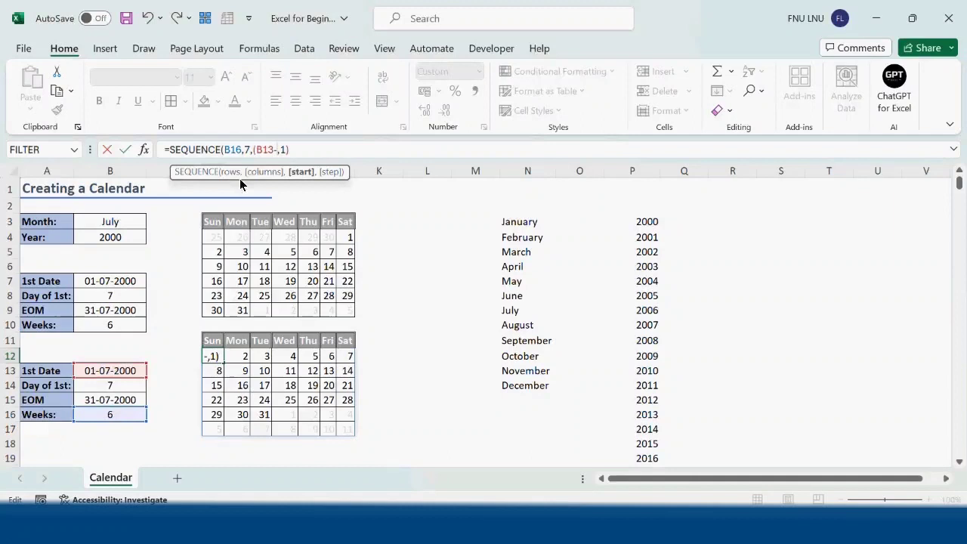
pyautogui.click(109, 386)
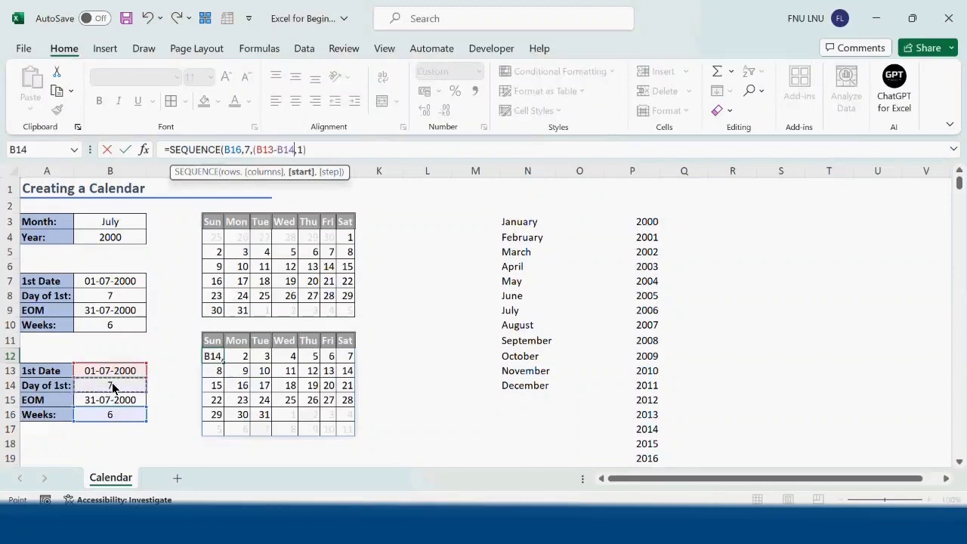
pyautogui.write(')+1')
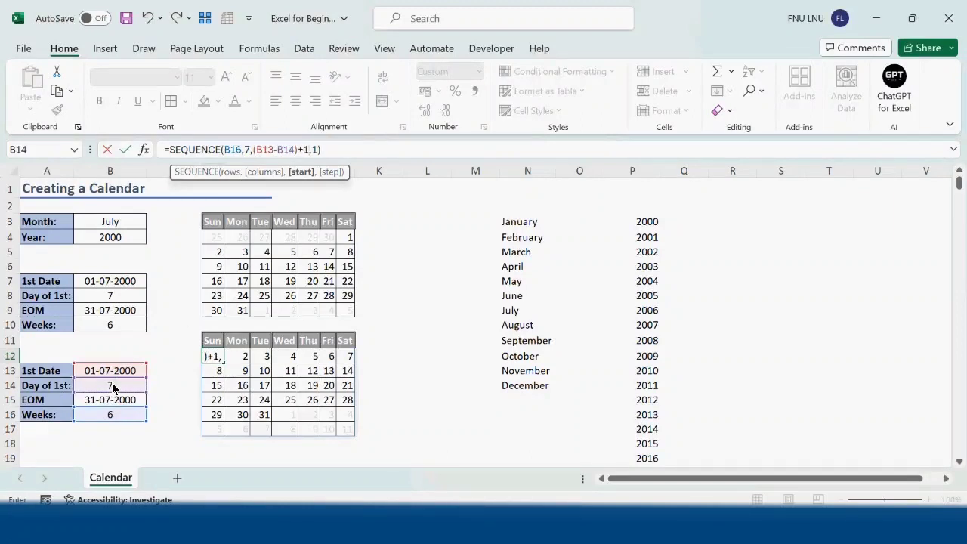
pyautogui.press('Return')
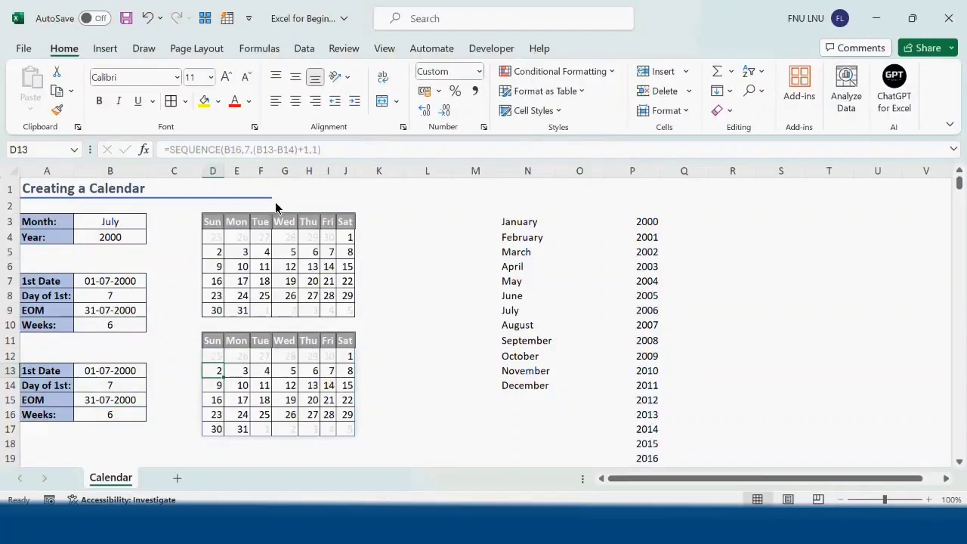
# Choose February as the month in B3 and 2024 as the year in B4.
pyautogui.click(129, 225)
pyautogui.click(153, 222)
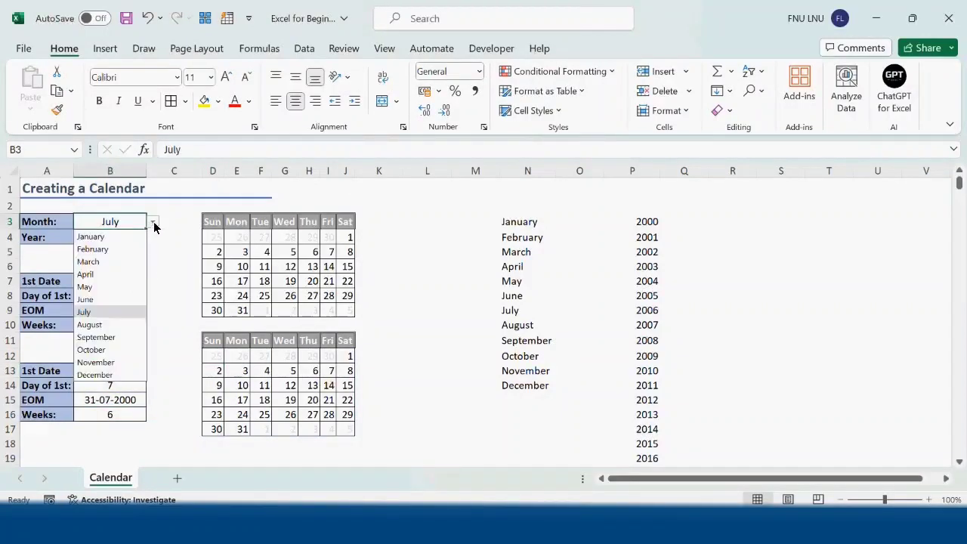
pyautogui.click(130, 250)
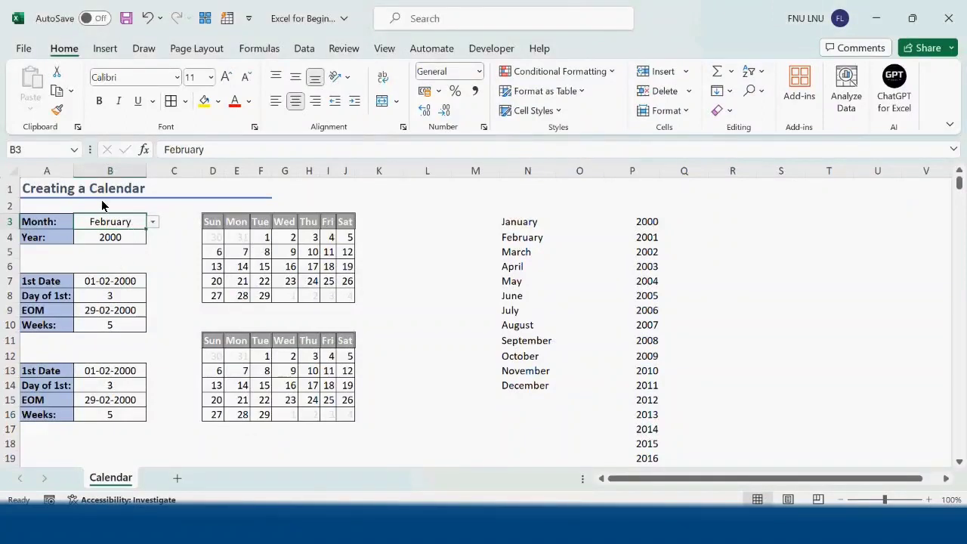
pyautogui.click(139, 240)
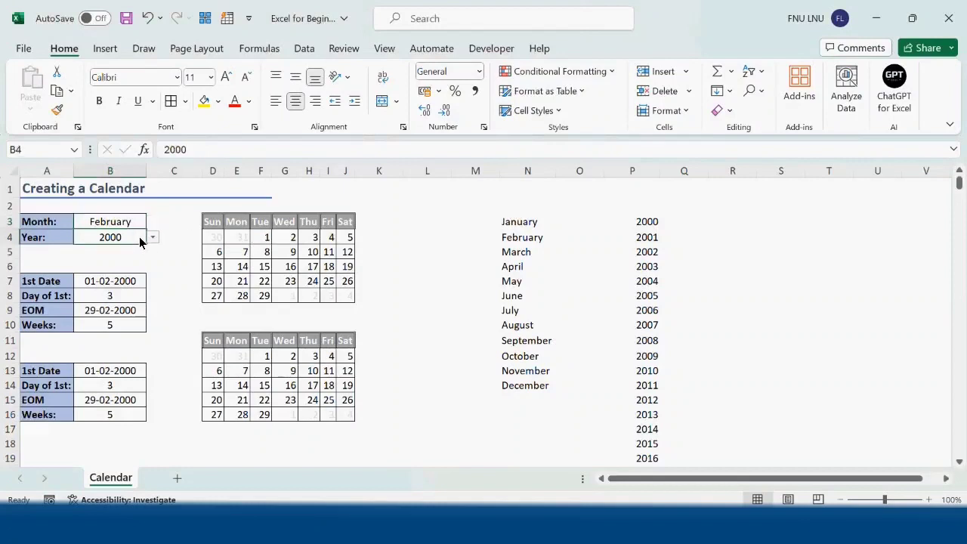
pyautogui.click(152, 239)
pyautogui.scroll(-3, 125, 366)
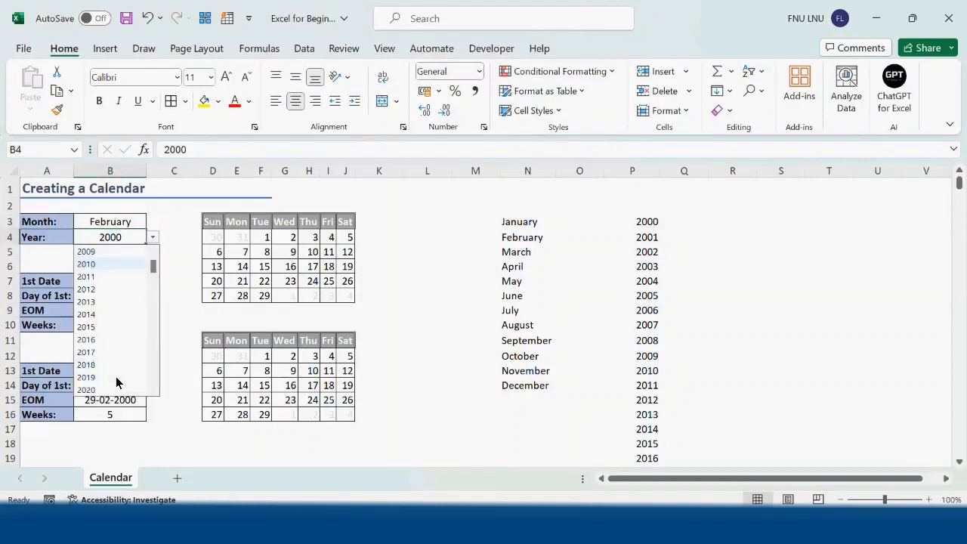
pyautogui.scroll(-6, 116, 377)
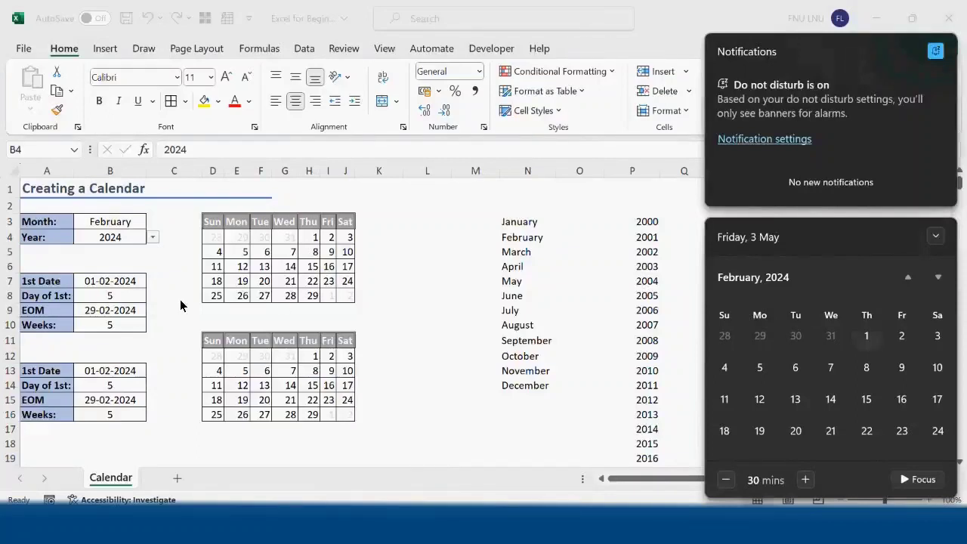
# Choose November as the month in B3 and compare the calendar with the Windows system calendar.
pyautogui.click(143, 224)
pyautogui.click(152, 221)
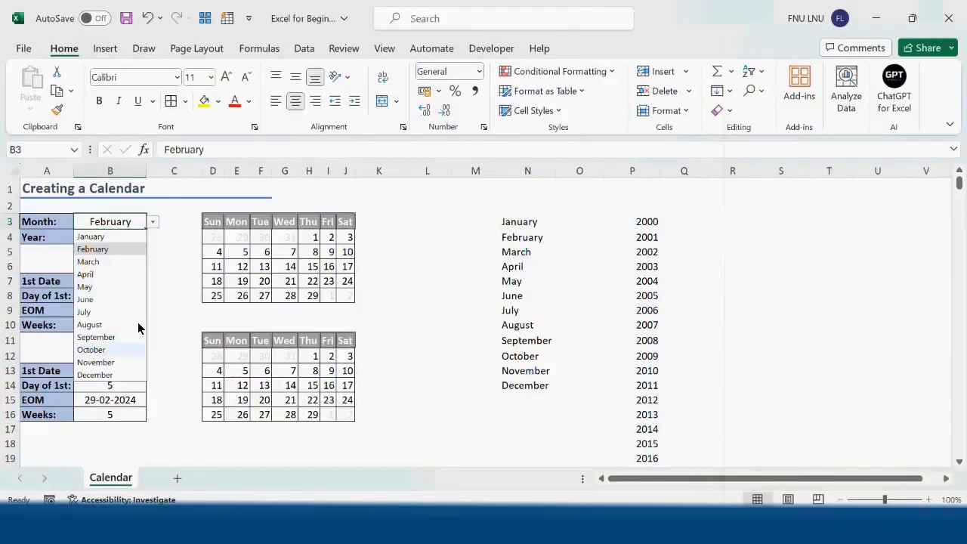
pyautogui.click(124, 364)
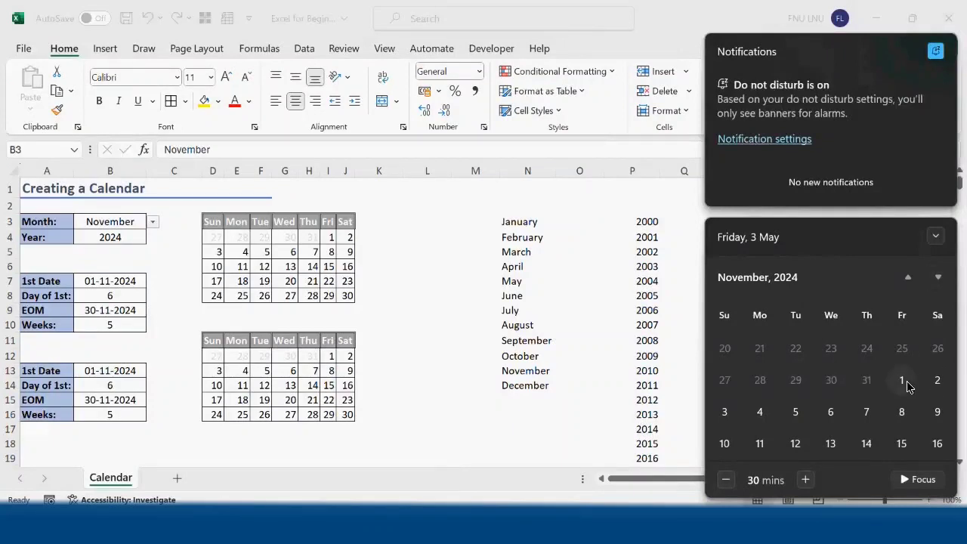
pyautogui.click(387, 286)
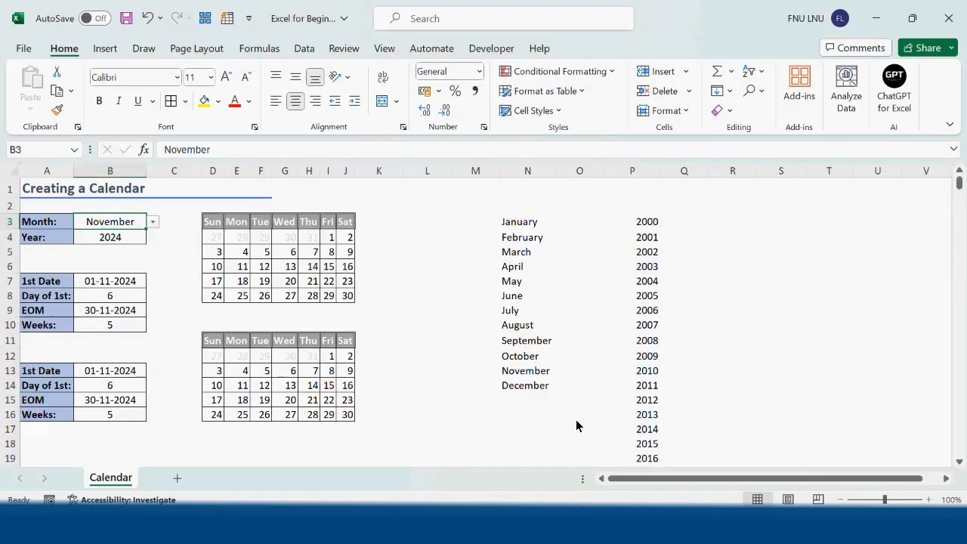
# Clear the conditional formatting rules from the second calendar's date range D12:J18.
pyautogui.moveTo(215, 358); pyautogui.dragTo(307, 360)
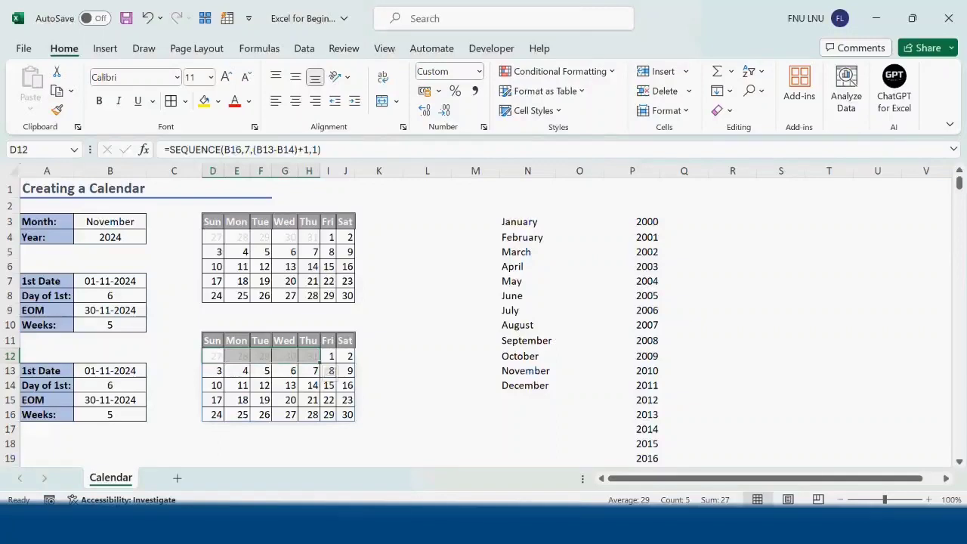
pyautogui.moveTo(379, 440); pyautogui.dragTo(372, 432)
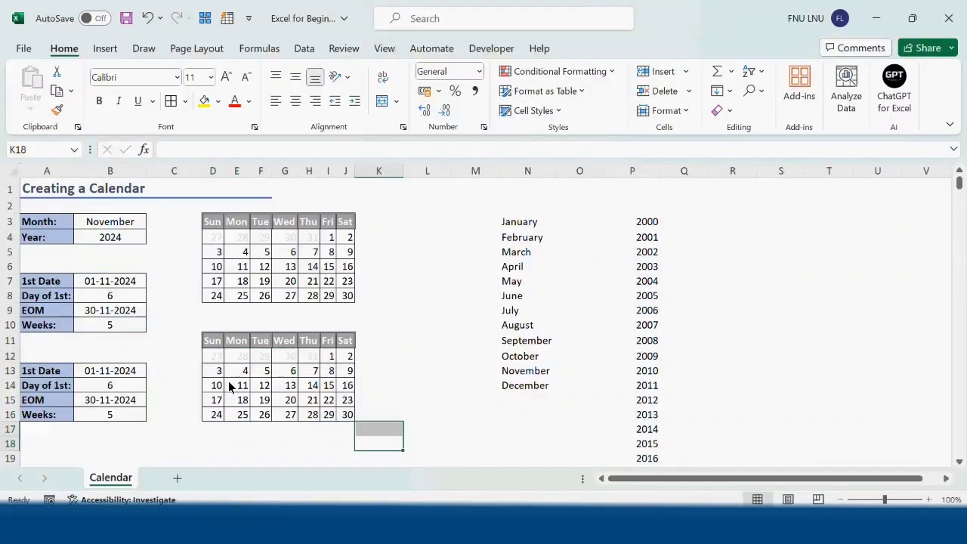
pyautogui.moveTo(214, 357); pyautogui.dragTo(348, 444)
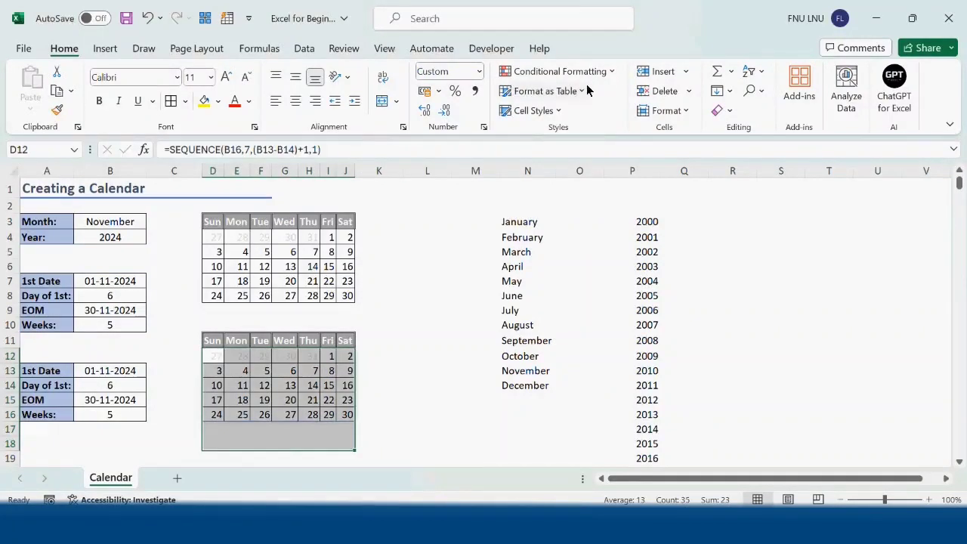
pyautogui.click(559, 71)
pyautogui.moveTo(630, 277)
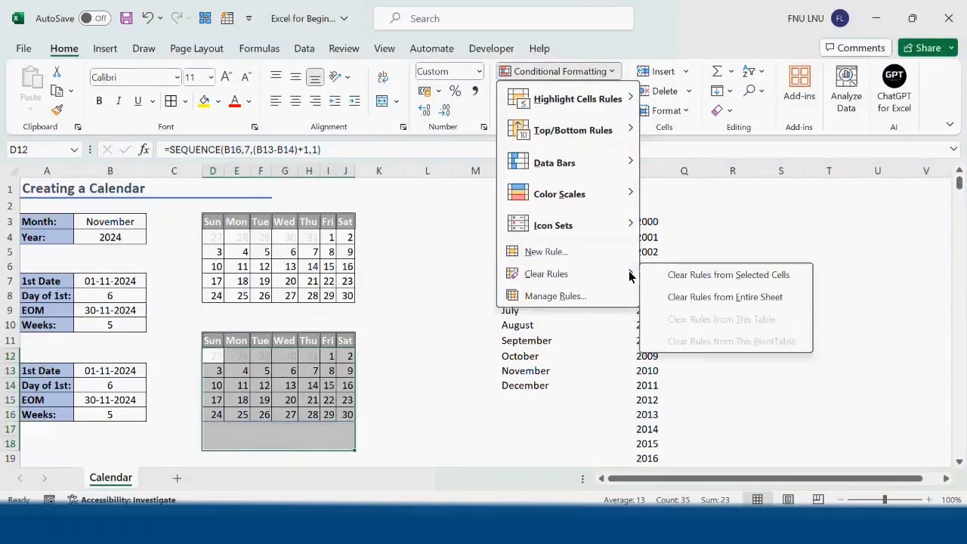
pyautogui.click(721, 276)
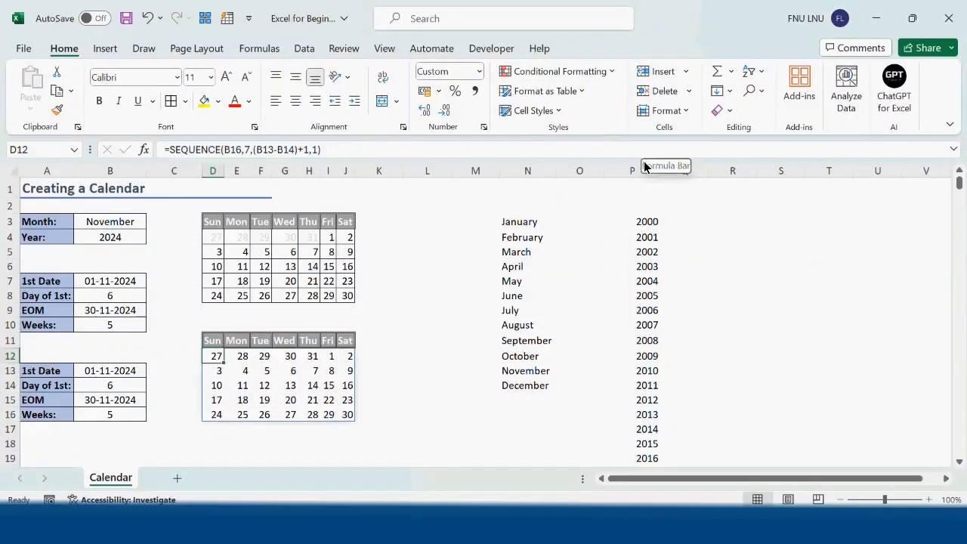
# Create a formula-based conditional formatting rule for D12 using =month(d12)<>month($B$7).
pyautogui.click(612, 71)
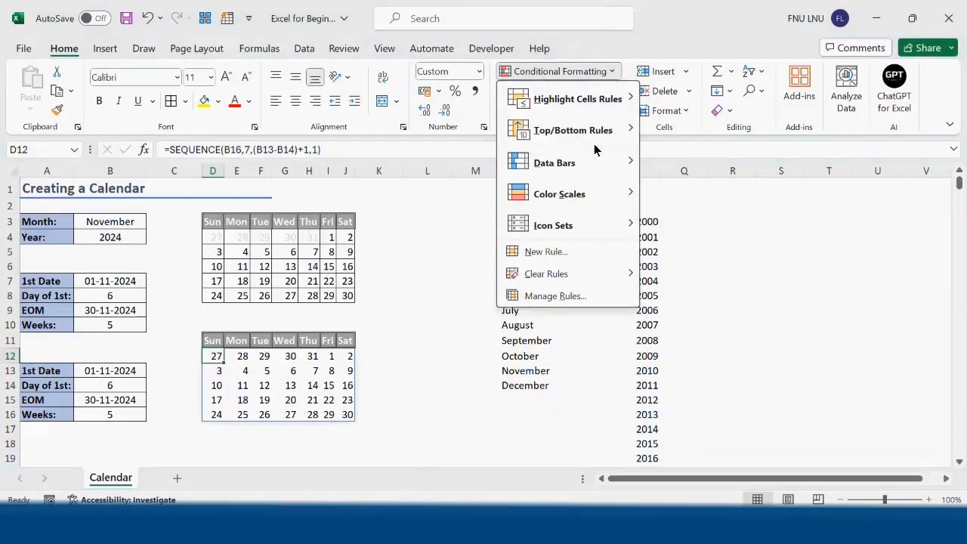
pyautogui.click(590, 248)
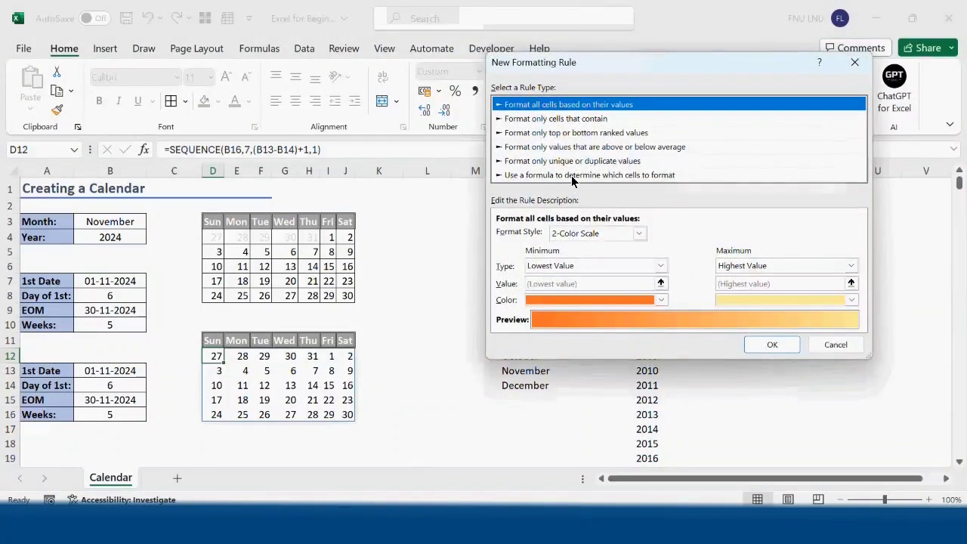
pyautogui.click(571, 175)
pyautogui.click(538, 232)
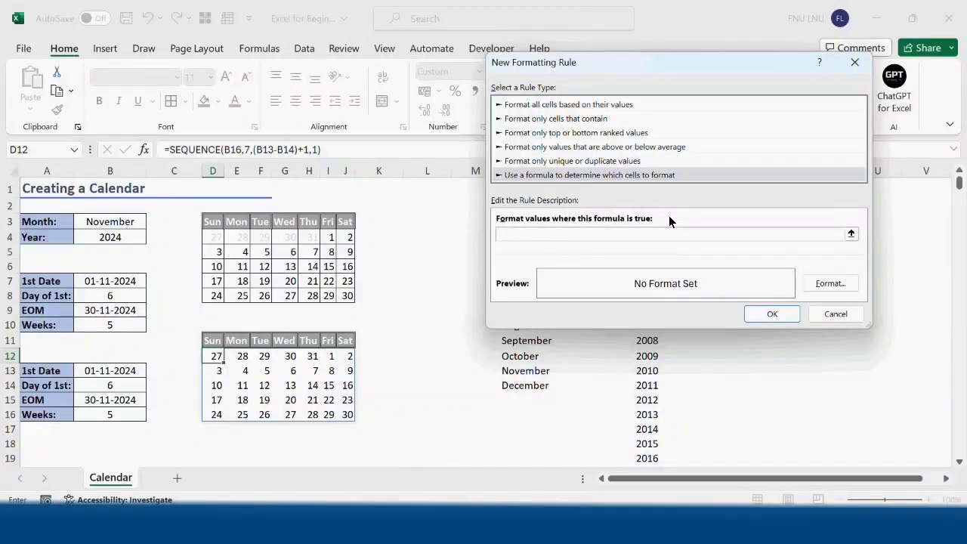
pyautogui.write('=month(')
pyautogui.click(216, 358)
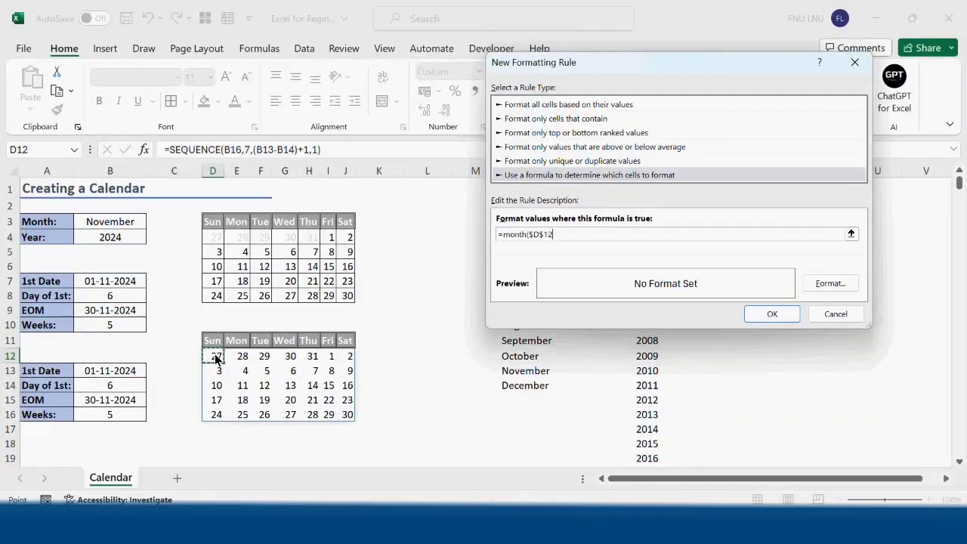
pyautogui.press('BackSpace')
pyautogui.press('BackSpace')
pyautogui.press('BackSpace')
pyautogui.press('BackSpace')
pyautogui.press('BackSpace')
pyautogui.write('d12)<>month(')
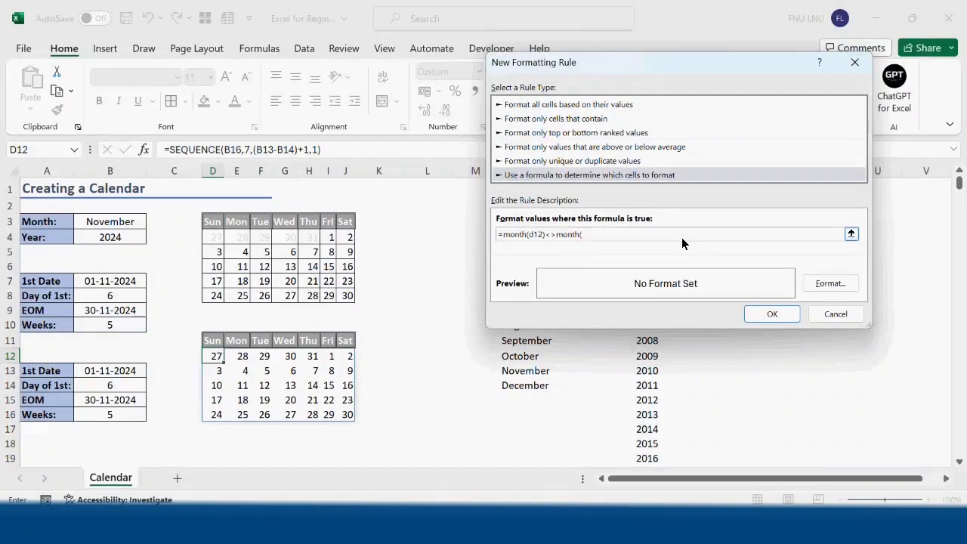
pyautogui.click(123, 284)
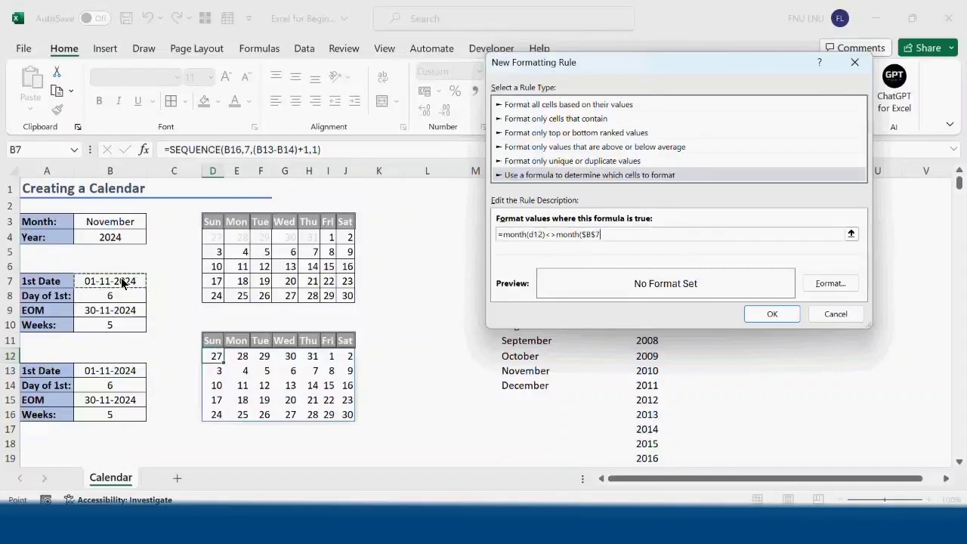
pyautogui.write(')')
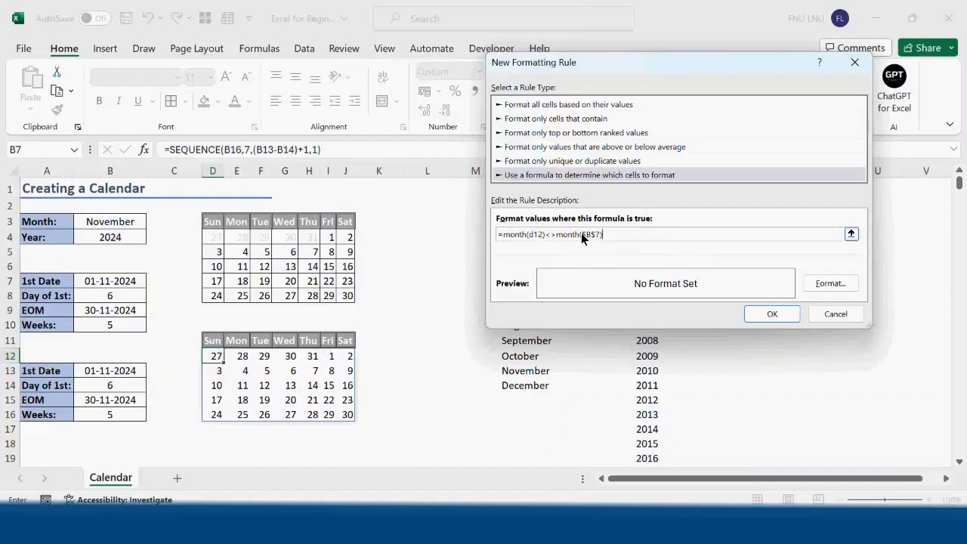
# Give the rule a white fill and a light grey font colour, and apply it to D12.
pyautogui.click(830, 283)
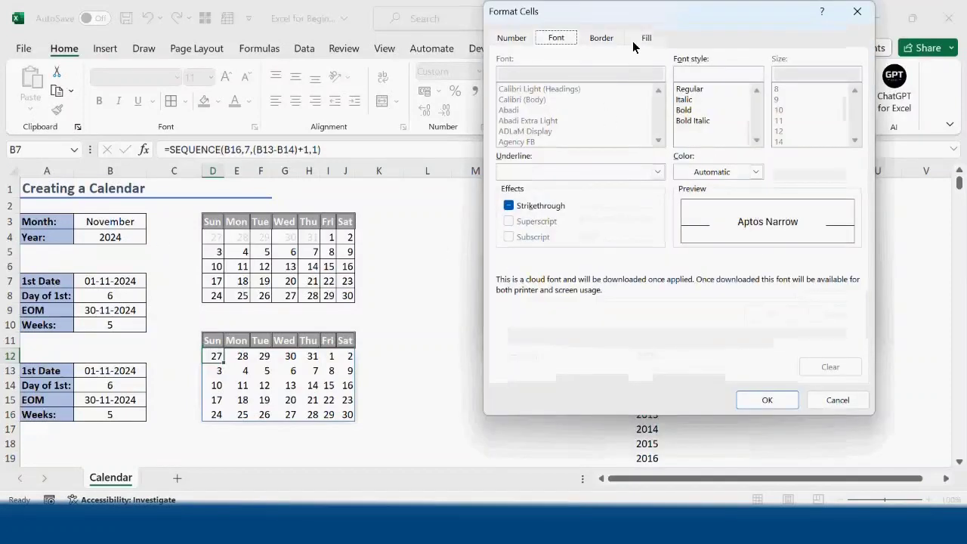
pyautogui.click(646, 37)
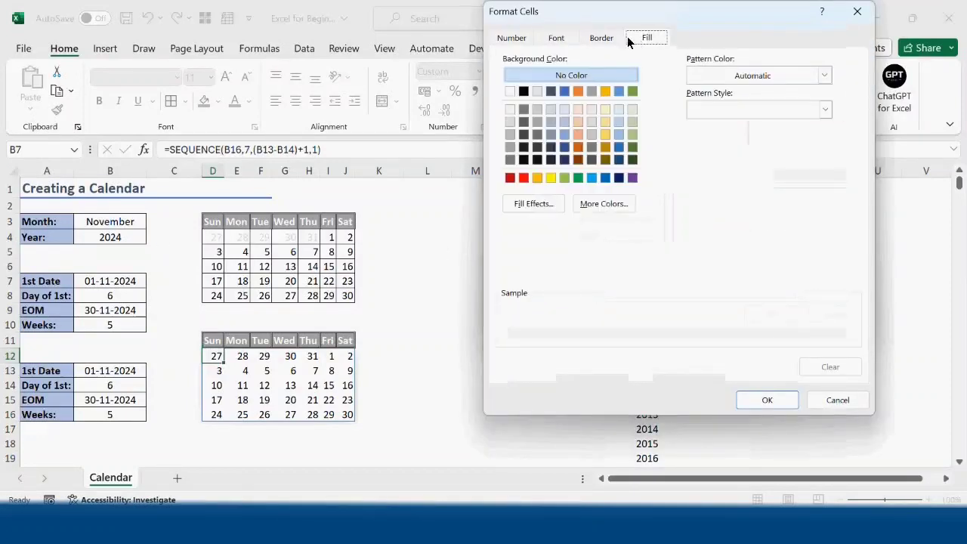
pyautogui.click(512, 92)
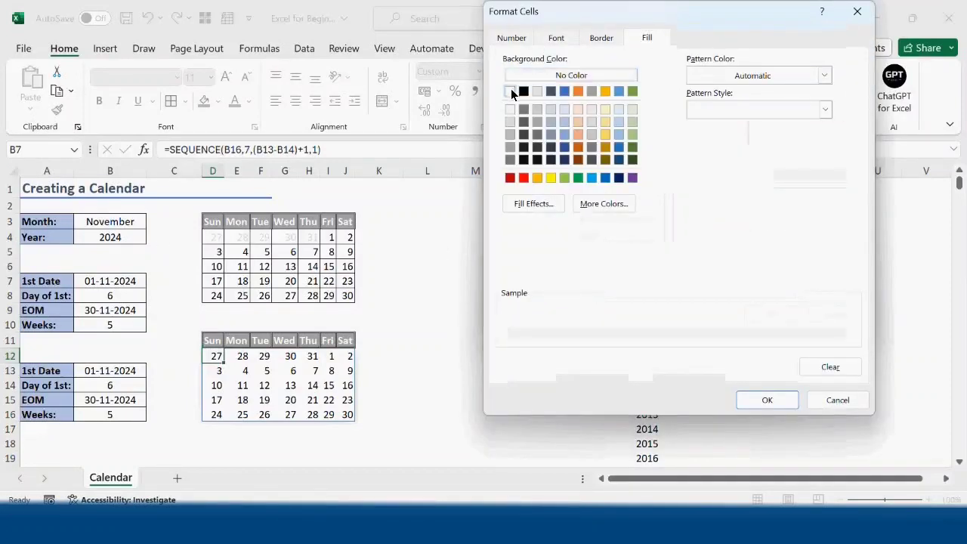
pyautogui.click(557, 38)
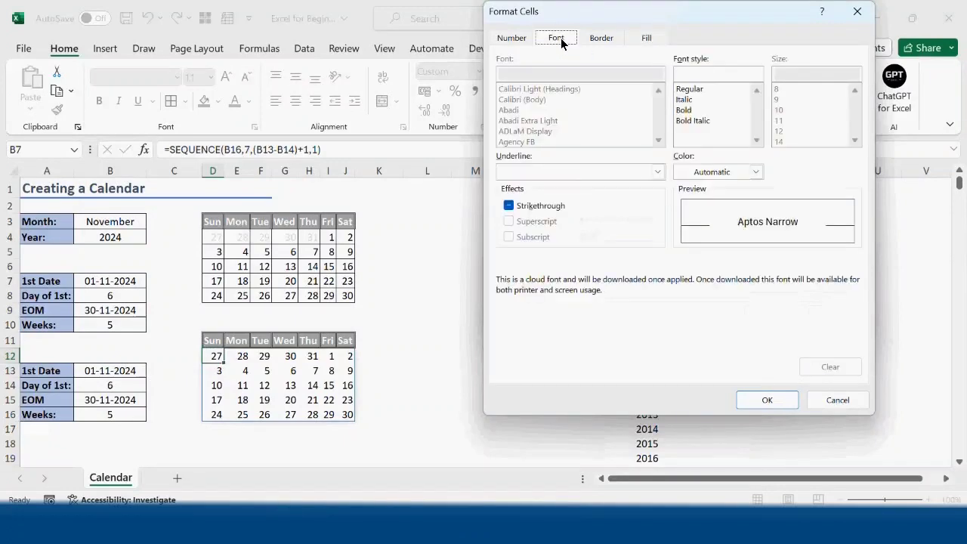
pyautogui.click(755, 171)
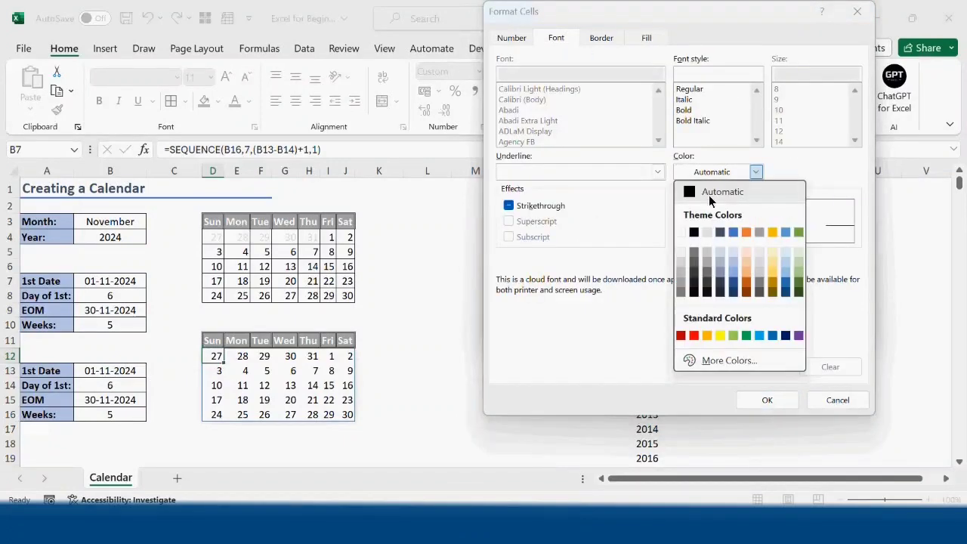
pyautogui.click(682, 263)
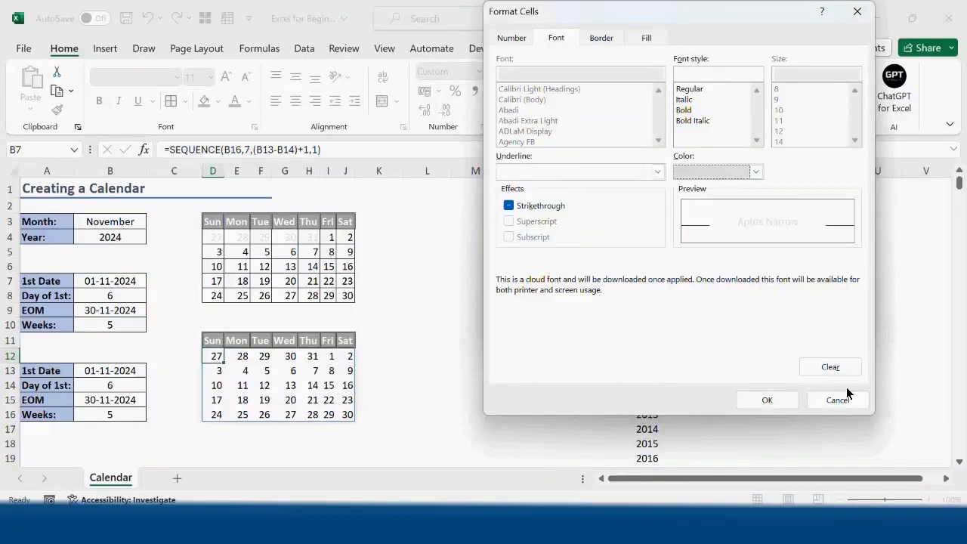
pyautogui.click(792, 400)
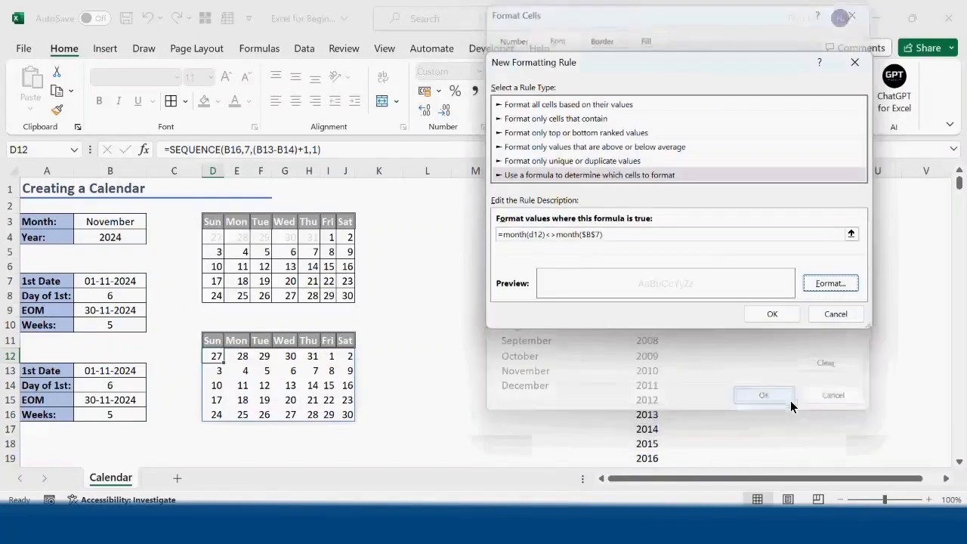
pyautogui.click(782, 313)
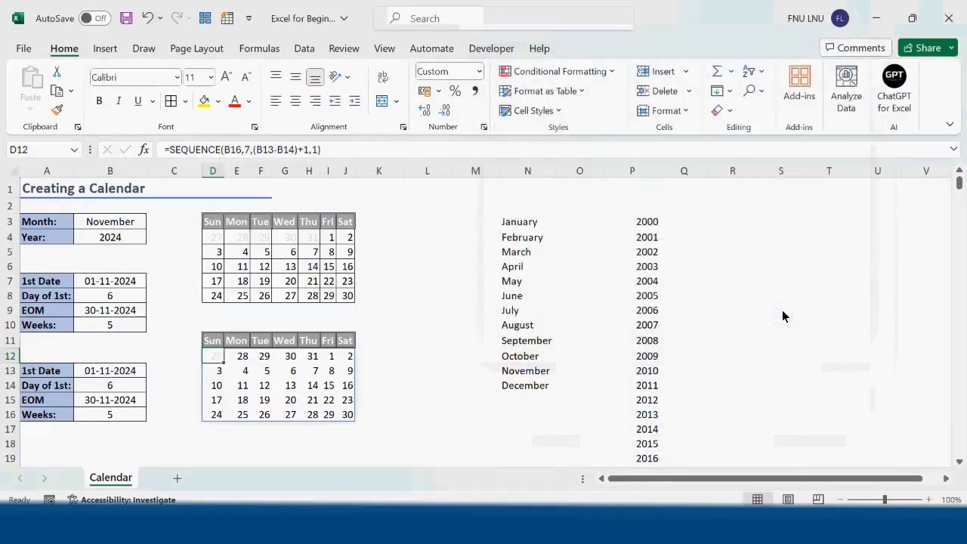
# Copy D12's formatting across the second calendar's date area, including the spare rows below it, with Format Painter.
pyautogui.click(57, 110)
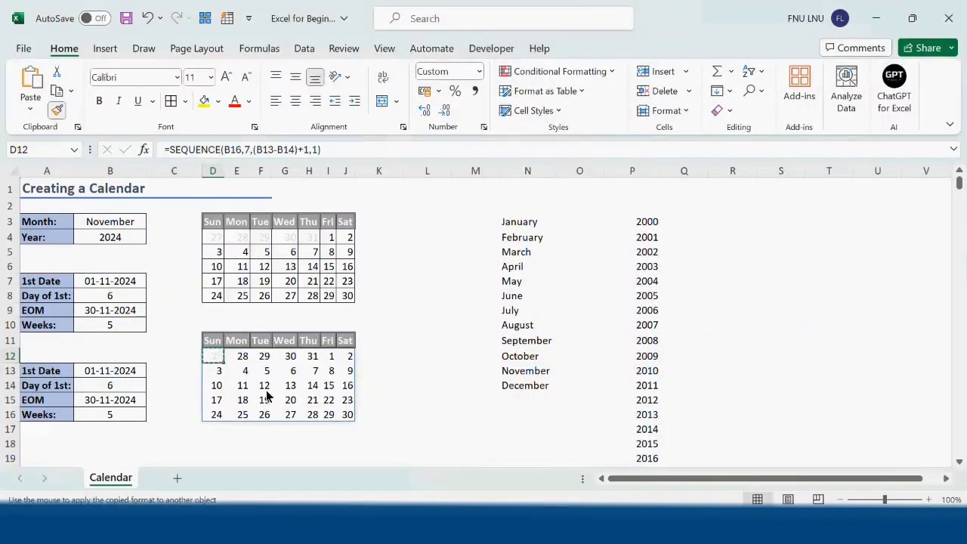
pyautogui.moveTo(218, 362)
pyautogui.mouseDown()
pyautogui.moveTo(272, 419)
pyautogui.moveTo(341, 466)
pyautogui.moveTo(349, 459)
pyautogui.mouseUp()
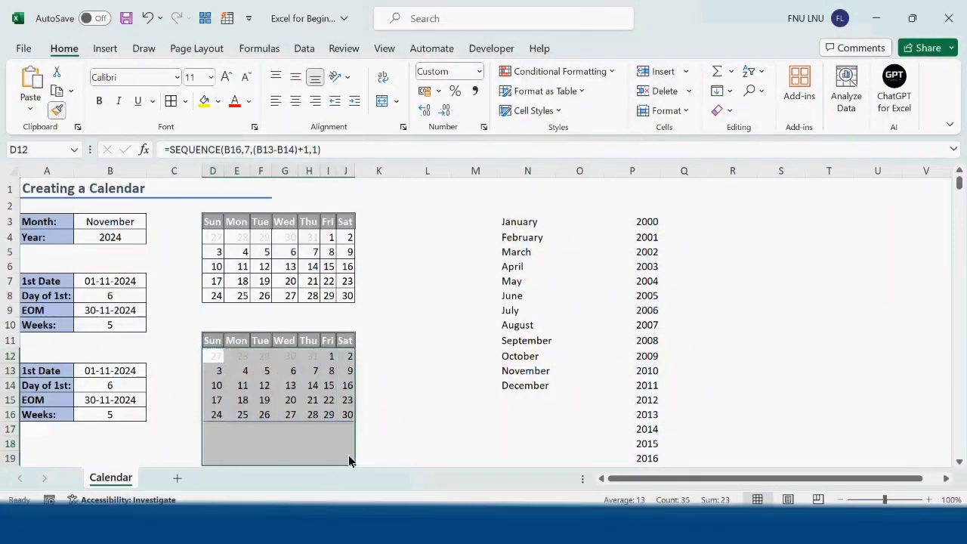
pyautogui.click(425, 402)
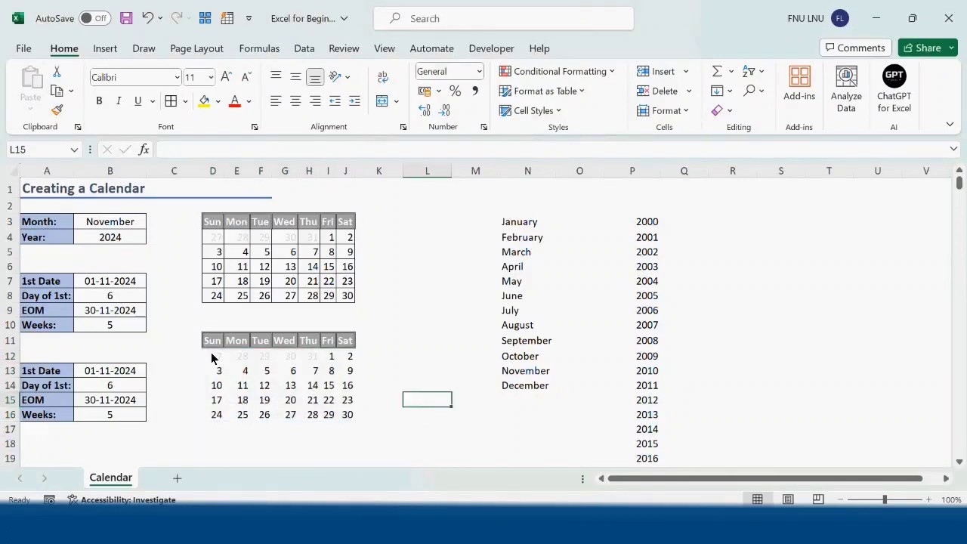
# Start a conditional formatting rule on D12:J21 that formats only cells with No Blanks.
pyautogui.moveTo(215, 360); pyautogui.dragTo(345, 456)
pyautogui.click(606, 80)
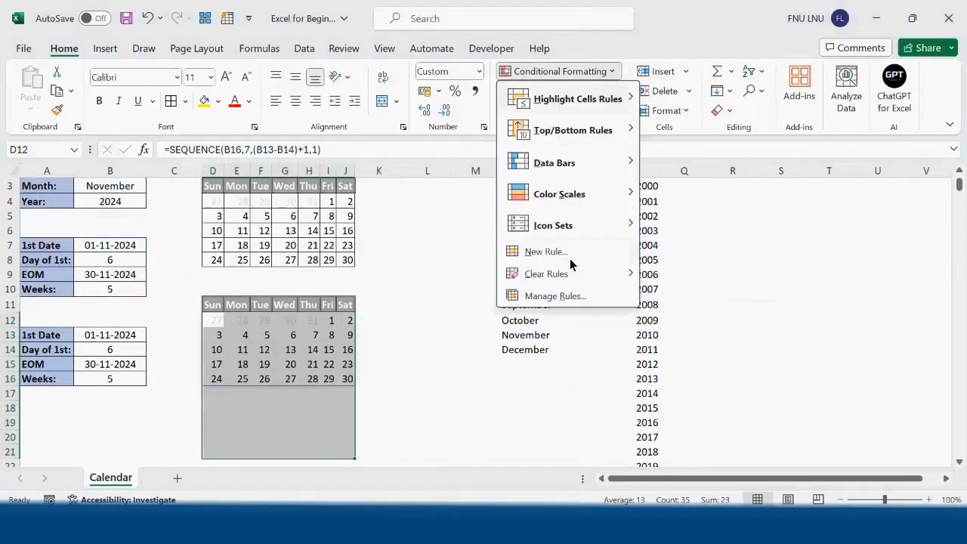
pyautogui.click(569, 258)
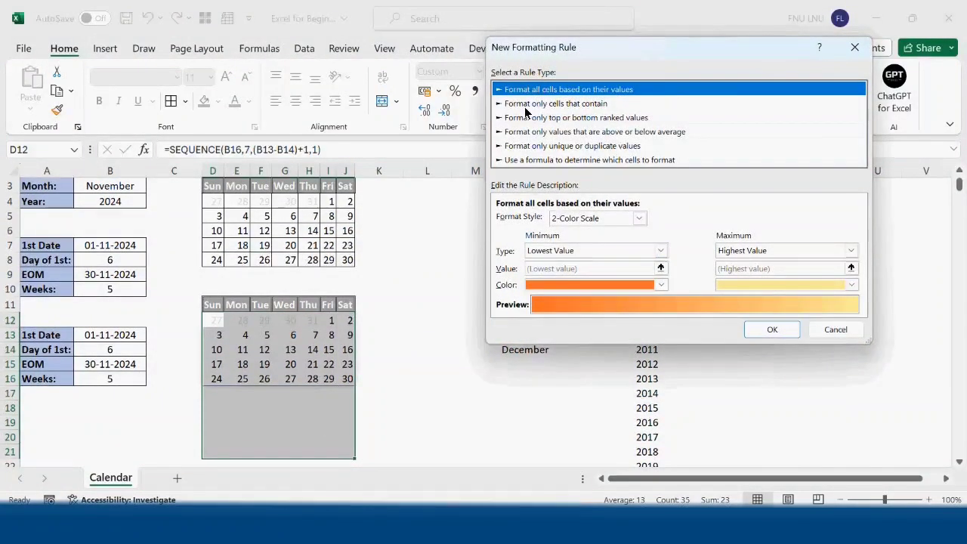
pyautogui.click(555, 103)
pyautogui.click(540, 221)
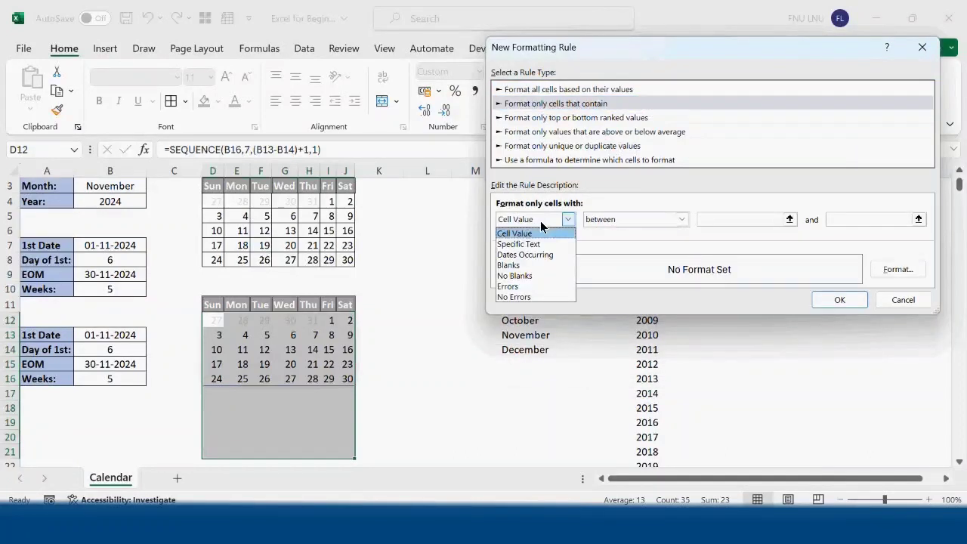
pyautogui.click(538, 275)
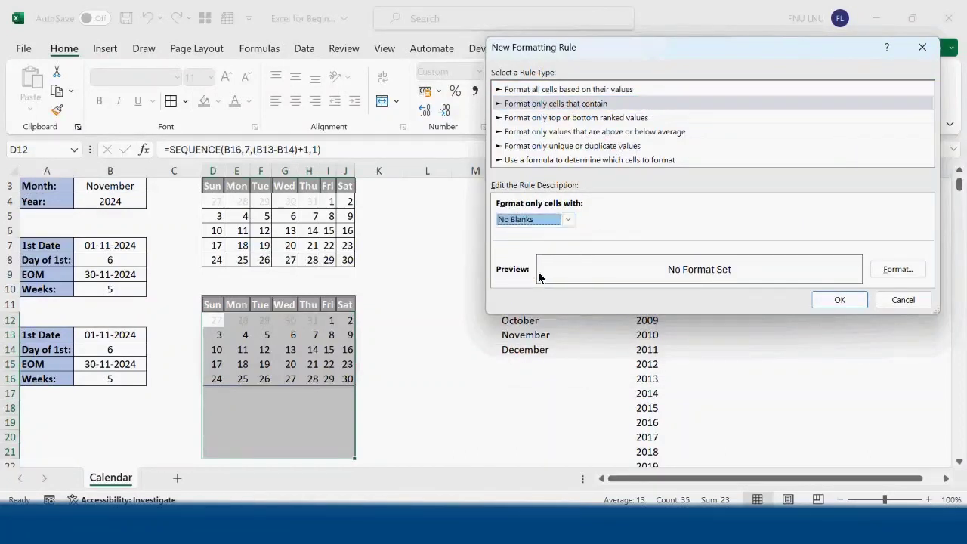
# Set an outline border as the No Blanks rule's format and apply the rule.
pyautogui.click(881, 272)
pyautogui.click(608, 40)
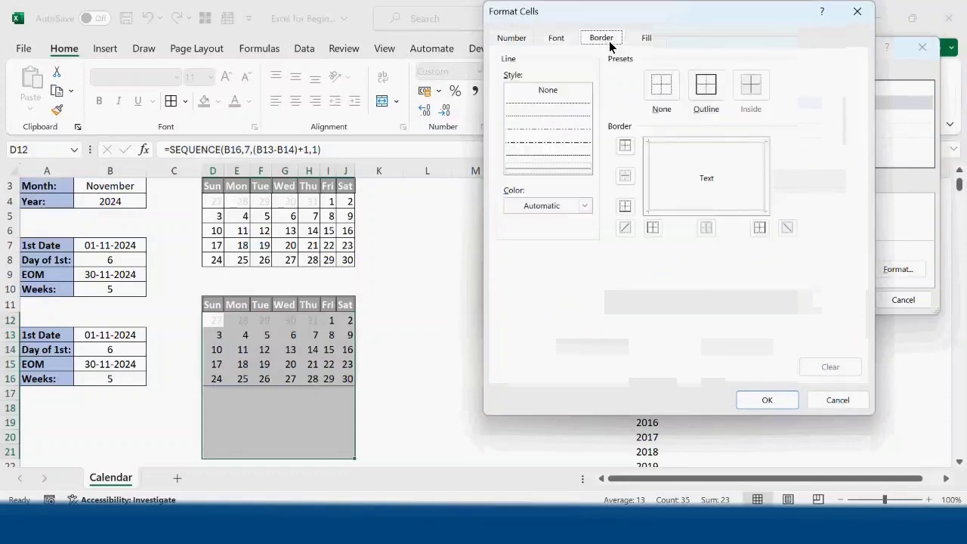
pyautogui.click(706, 86)
pyautogui.click(774, 399)
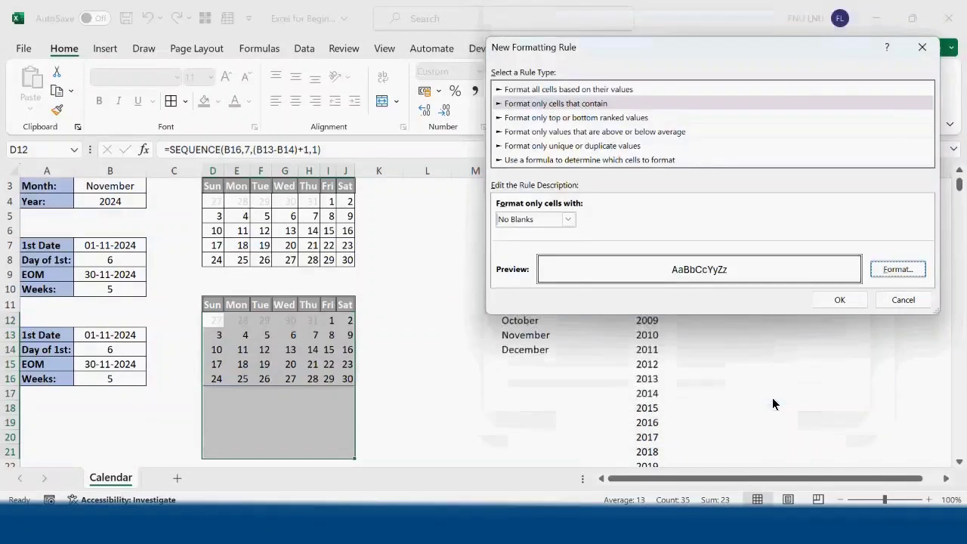
pyautogui.click(848, 299)
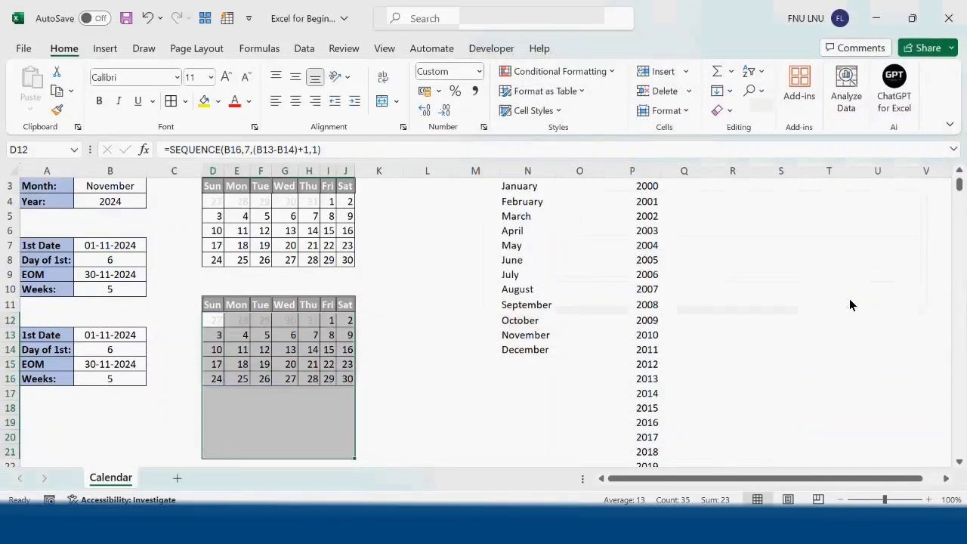
pyautogui.click(410, 359)
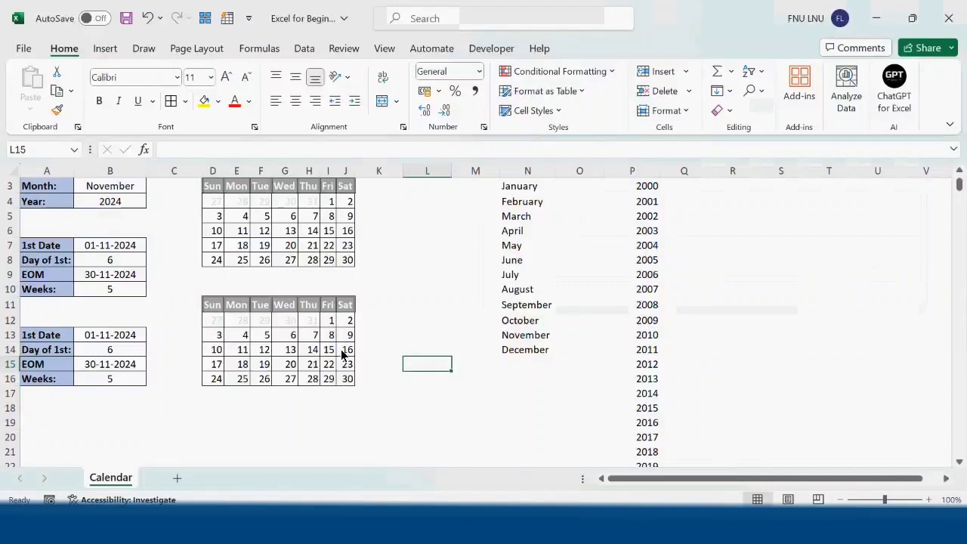
# Choose March as the month in B3 to test the second calendar's formatting.
pyautogui.scroll(1, 161, 385)
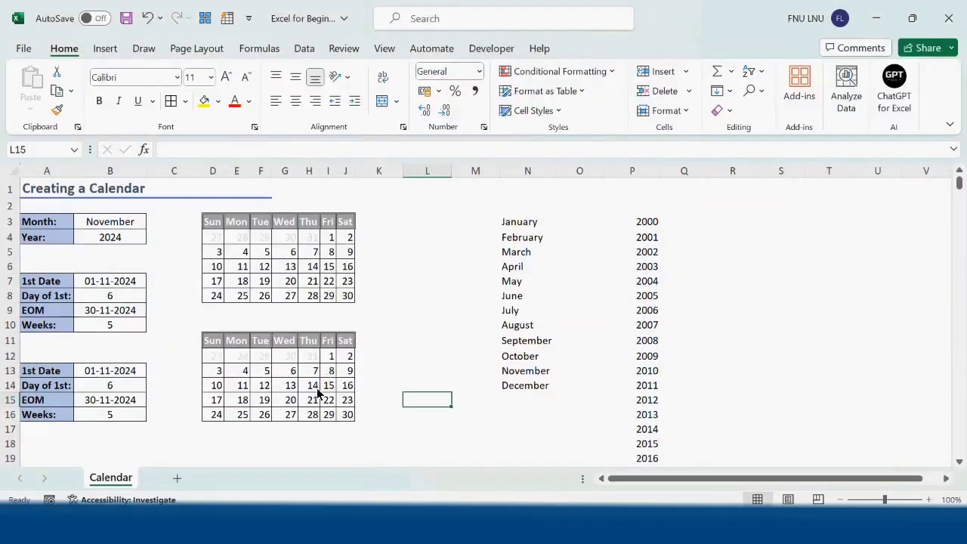
pyautogui.click(142, 223)
pyautogui.click(152, 223)
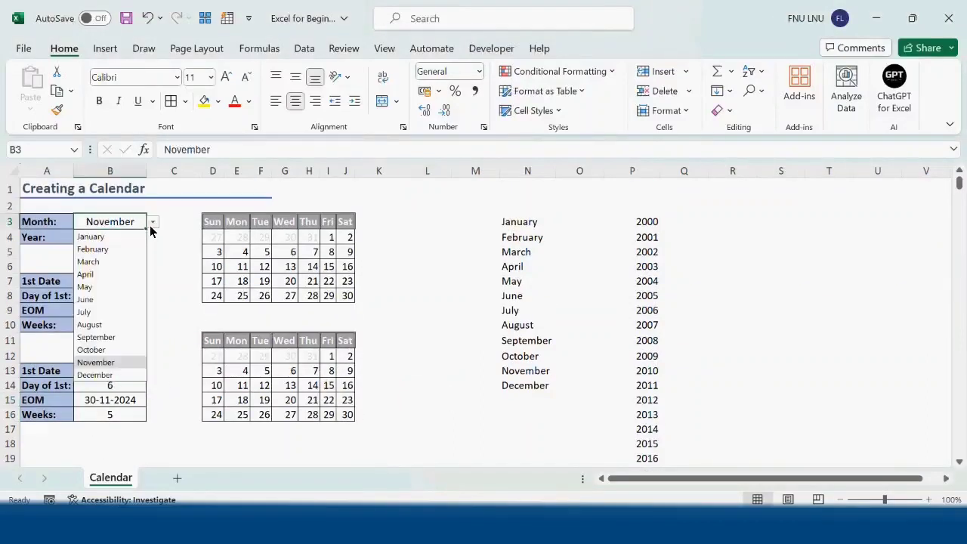
pyautogui.click(118, 264)
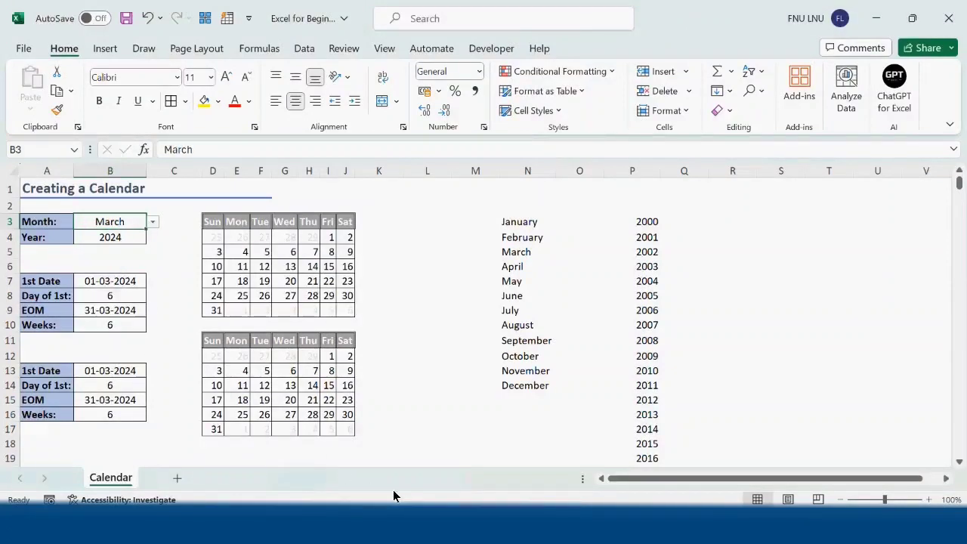
# Fill cell K17 beside the second calendar with yellow.
pyautogui.click(361, 434)
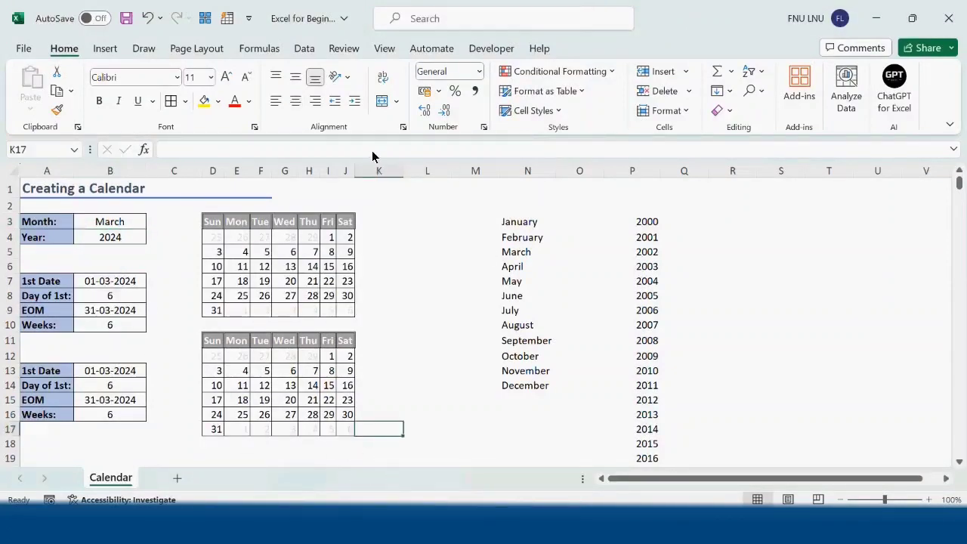
pyautogui.click(202, 101)
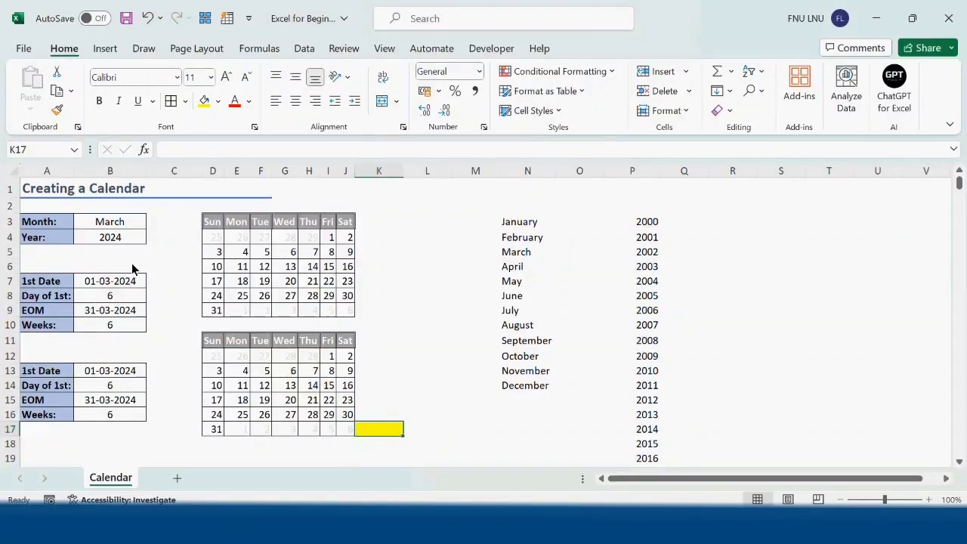
# Choose February as the month in B3 and select D12 to show the second calendar's formula.
pyautogui.click(124, 227)
pyautogui.click(151, 223)
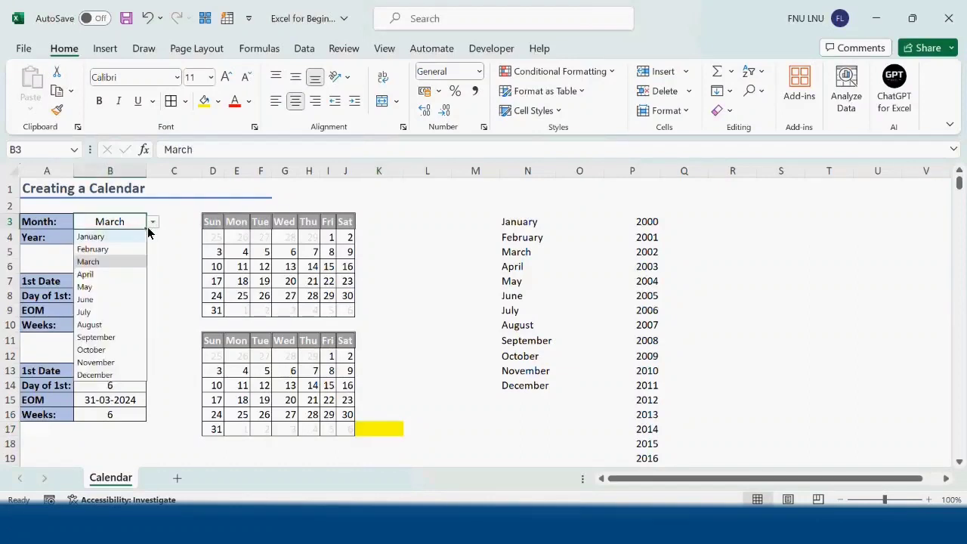
pyautogui.click(111, 297)
pyautogui.click(108, 249)
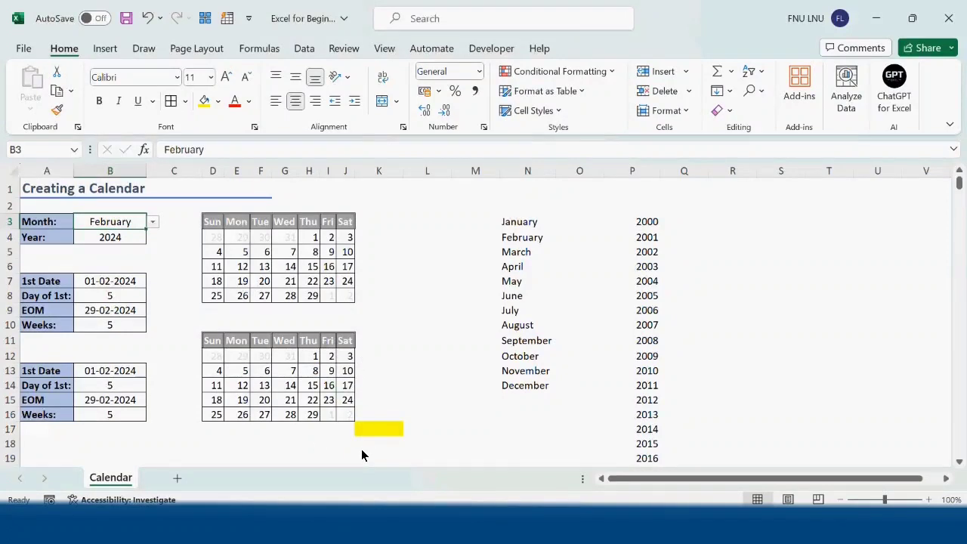
pyautogui.click(394, 384)
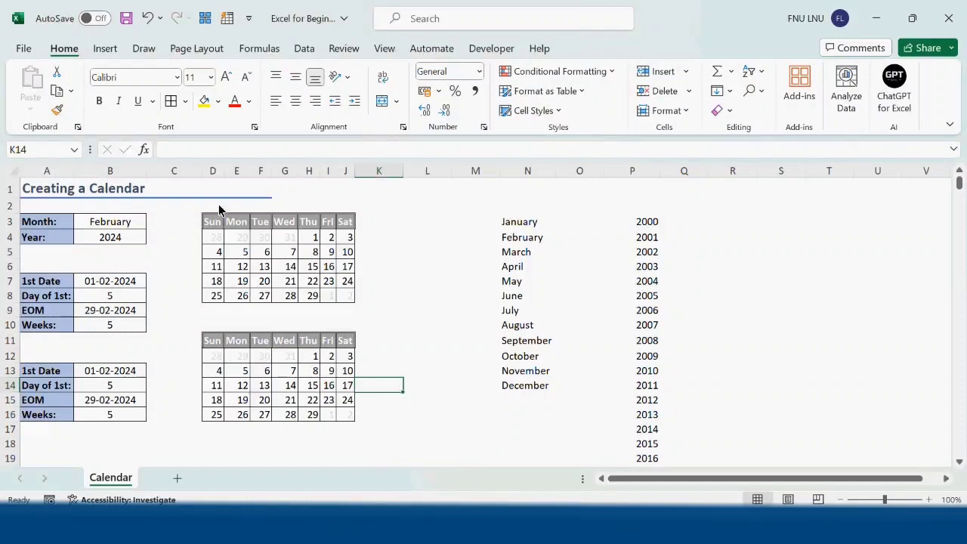
pyautogui.click(214, 358)
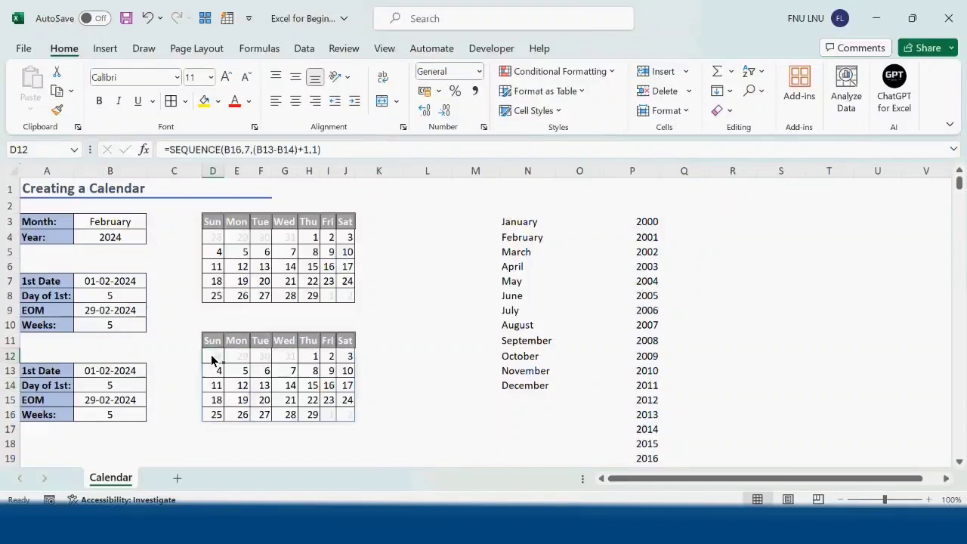
# In D12's SEQUENCE formula, replace the B13 reference with DATEVALUE("01 "&B3&" "&B4).
pyautogui.click(236, 151)
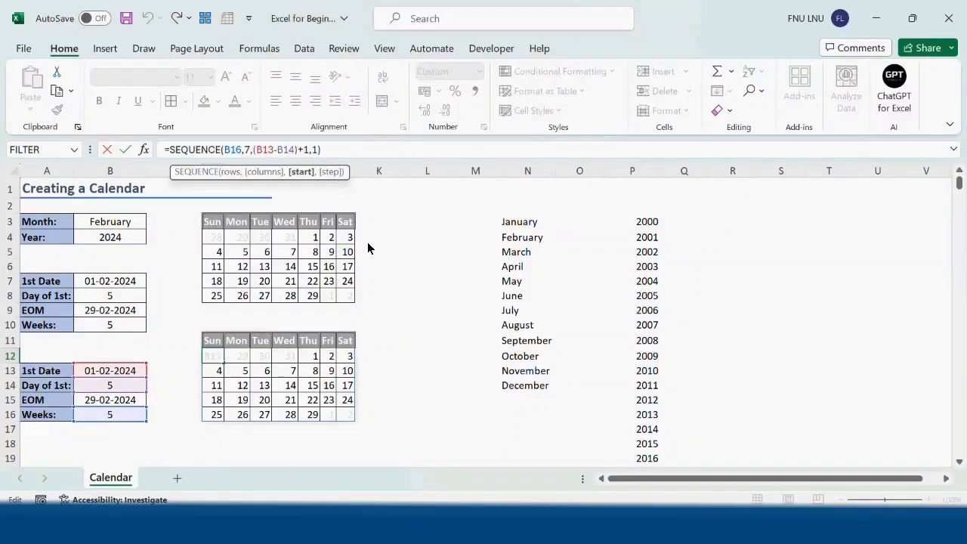
pyautogui.press('Tab')
pyautogui.click(205, 361)
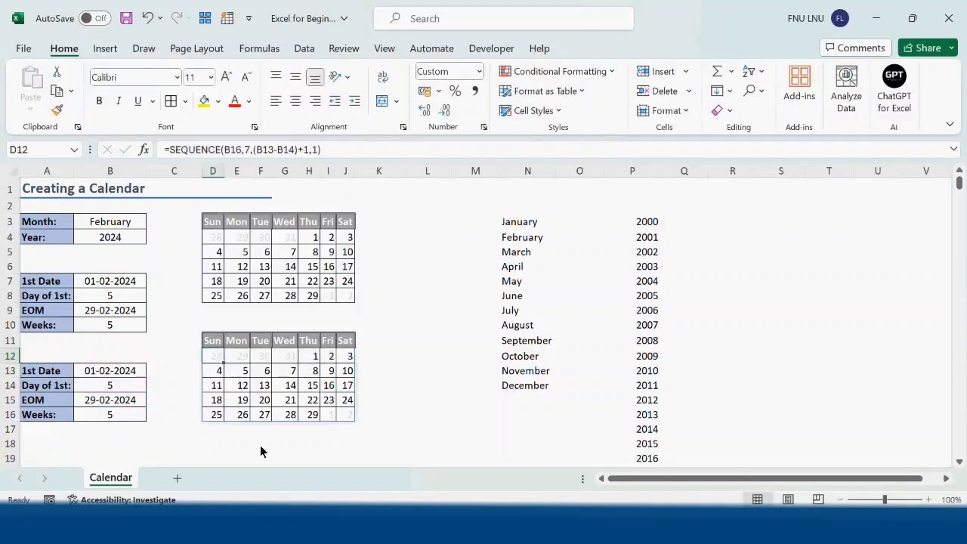
pyautogui.click(134, 370)
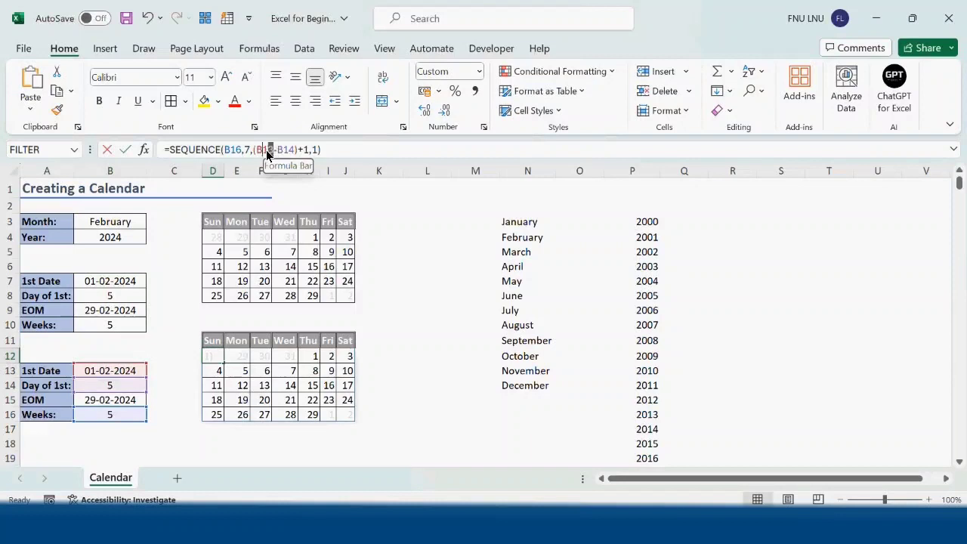
pyautogui.click(259, 151)
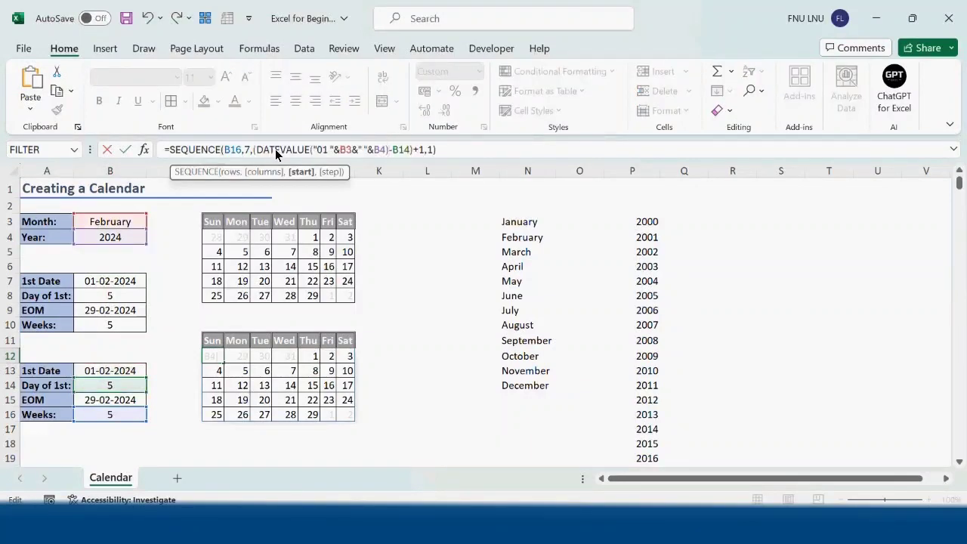
pyautogui.press('Tab')
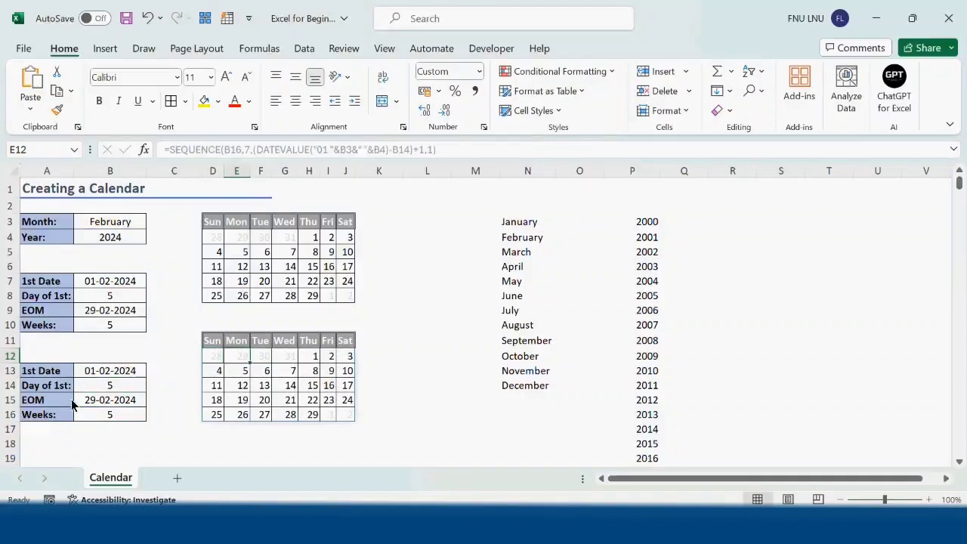
# Replace the B14 reference in D12's formula with WEEKDAY(B13).
pyautogui.click(91, 387)
pyautogui.click(172, 150)
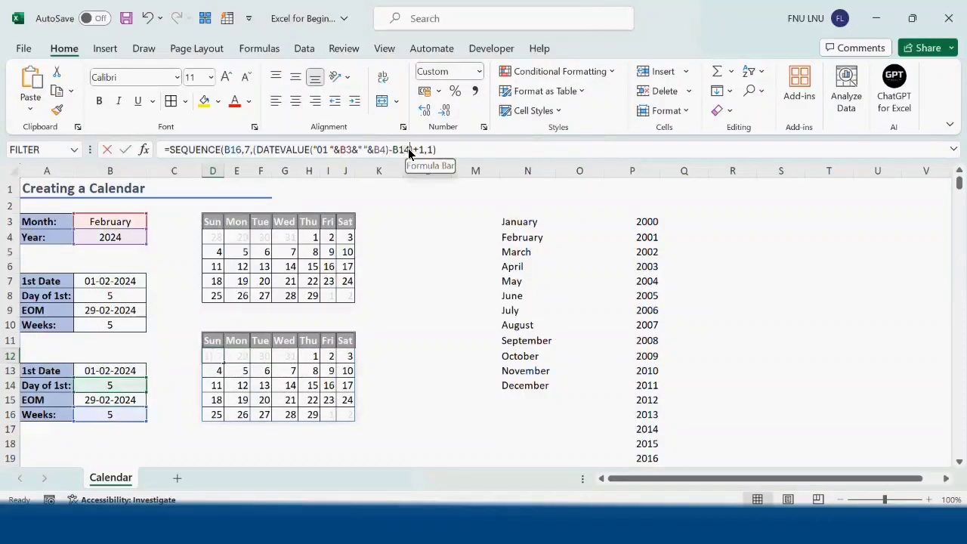
pyautogui.doubleClick(396, 149)
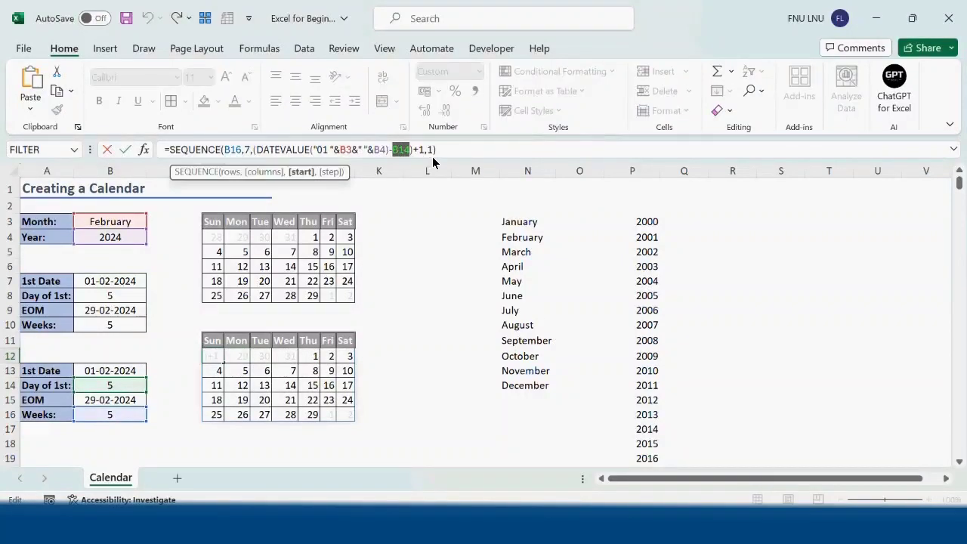
pyautogui.write('WEEKDAY(B13)')
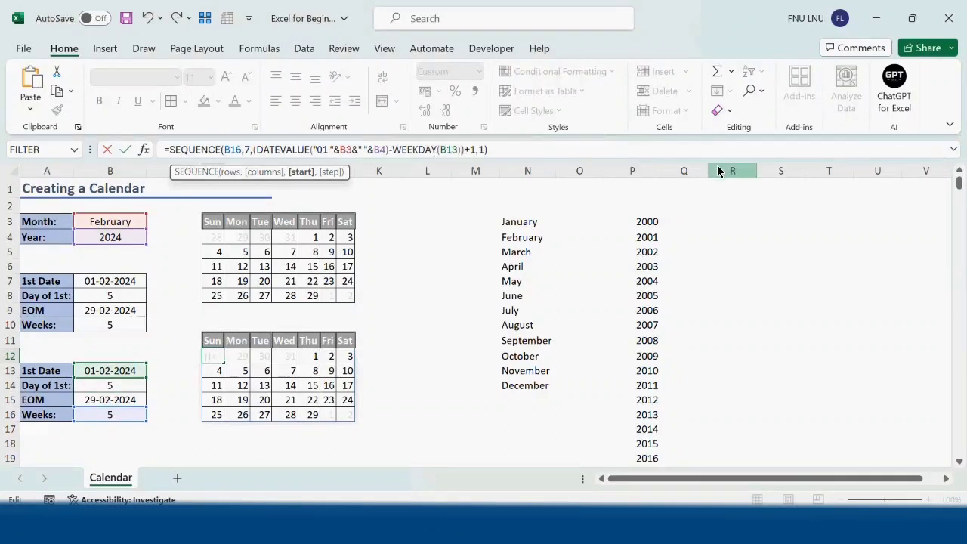
pyautogui.press('Return')
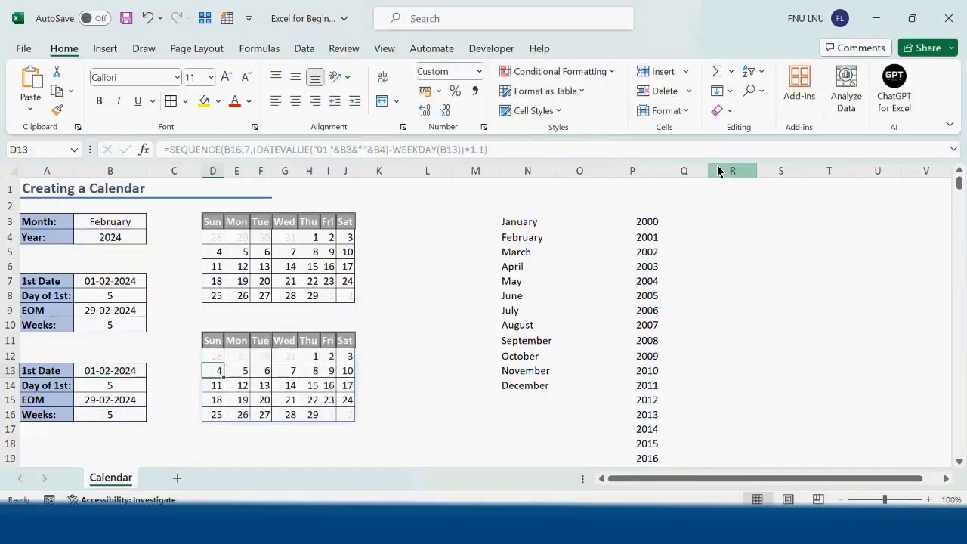
# Replace the B16 rows argument in D12's formula with B16's own expression, (WEEKNUM(B15)-WEEKNUM(B13))+1.
pyautogui.click(108, 420)
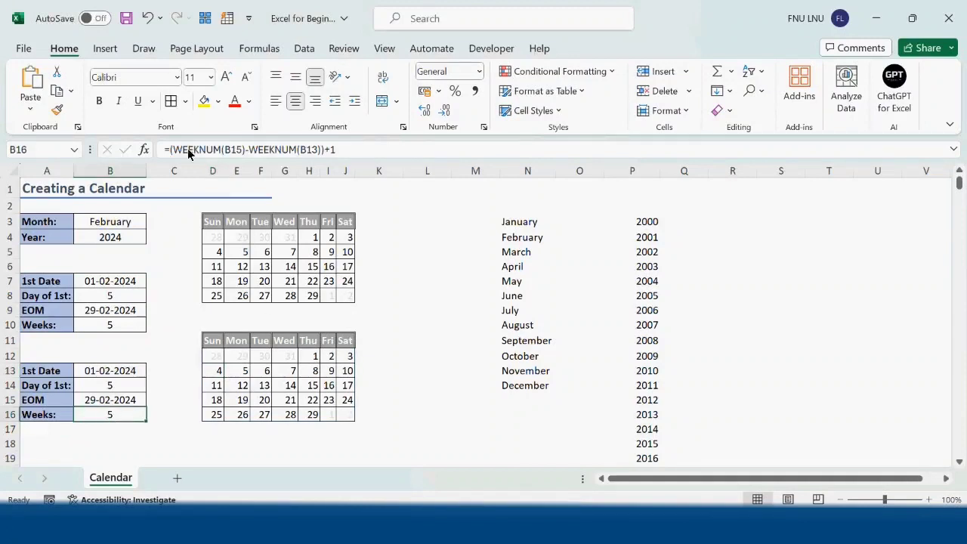
pyautogui.doubleClick(230, 149)
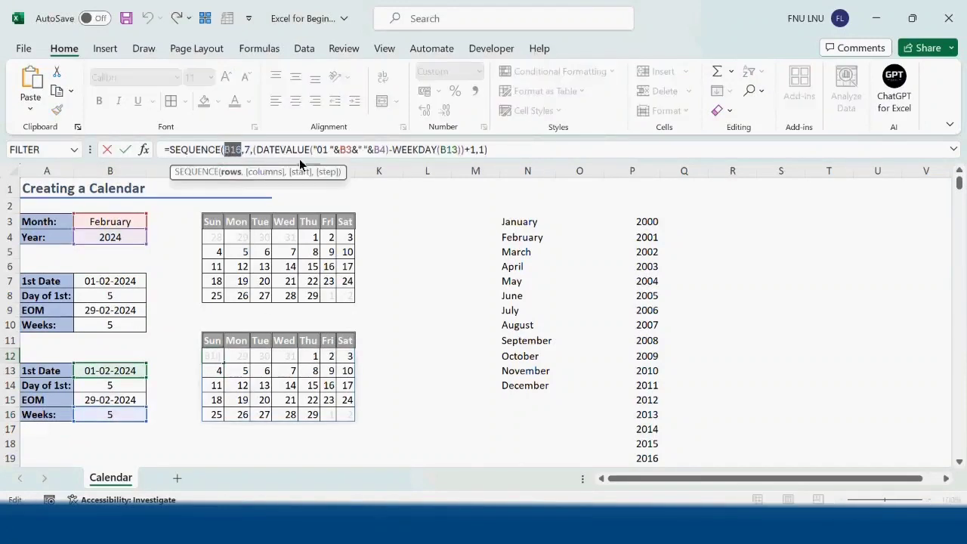
pyautogui.write('(WEEKNUM(B15)-WEEKNUM(B13))+1')
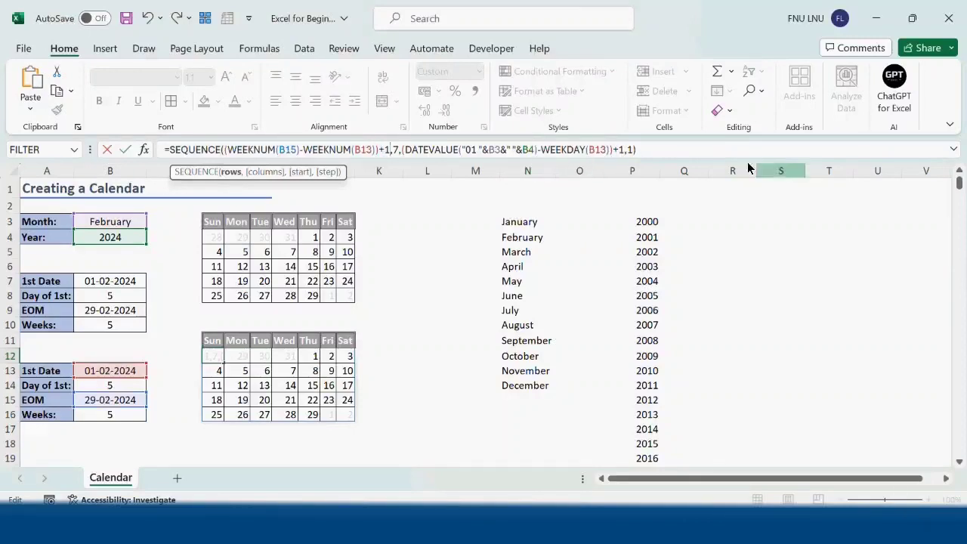
pyautogui.press('Return')
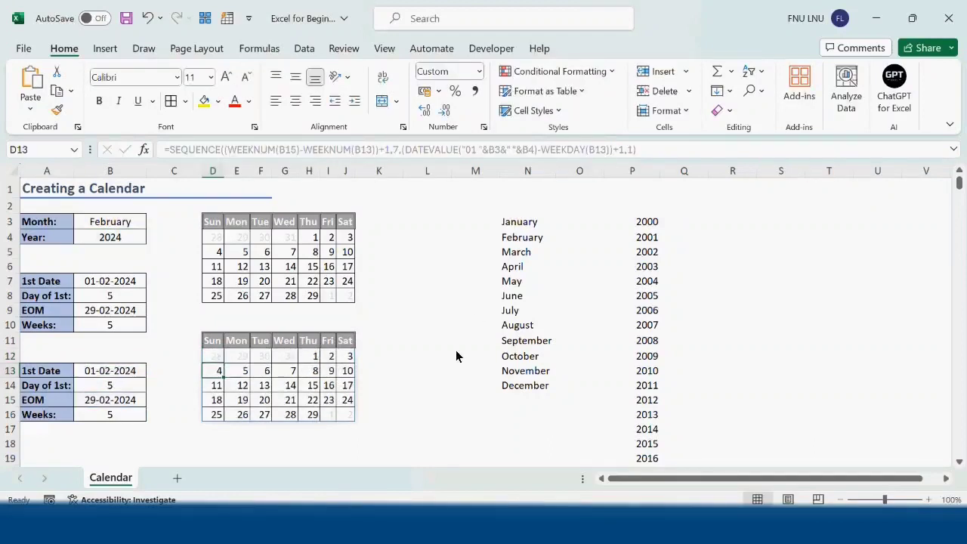
# Replace the B15 reference in D12's formula with B15's own expression, EOMONTH(B13,0).
pyautogui.click(123, 399)
pyautogui.moveTo(220, 149); pyautogui.dragTo(256, 150)
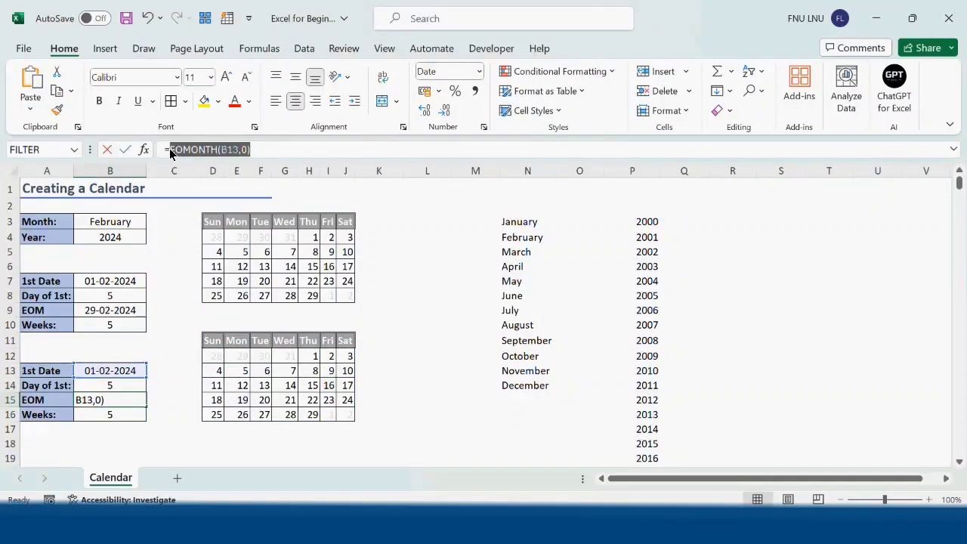
pyautogui.press('Tab')
pyautogui.click(216, 358)
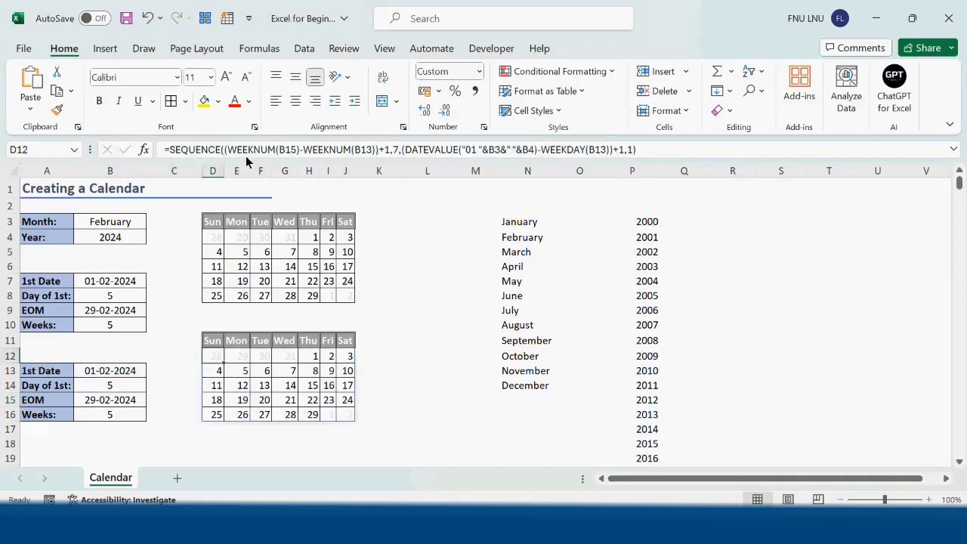
pyautogui.doubleClick(290, 150)
pyautogui.write('EOMONTH(B13,0)')
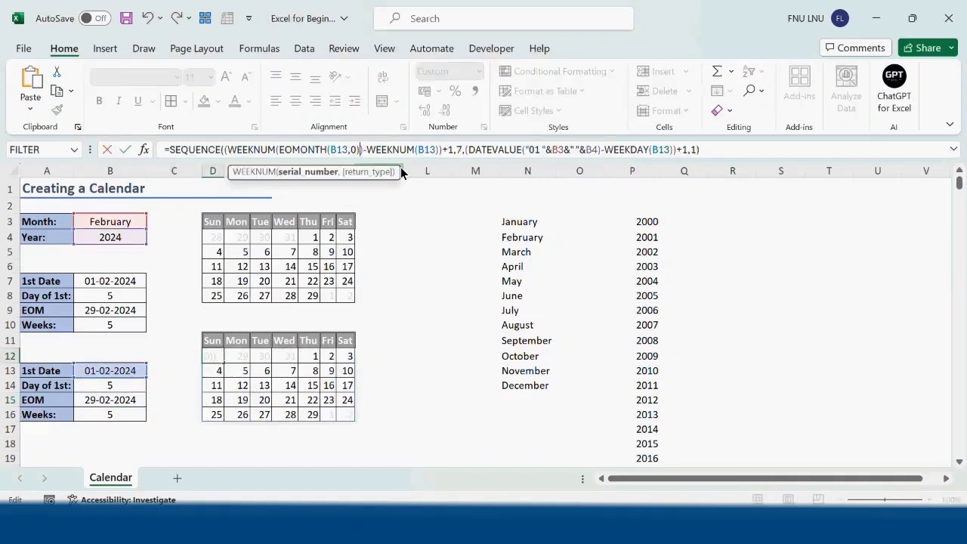
pyautogui.press('Return')
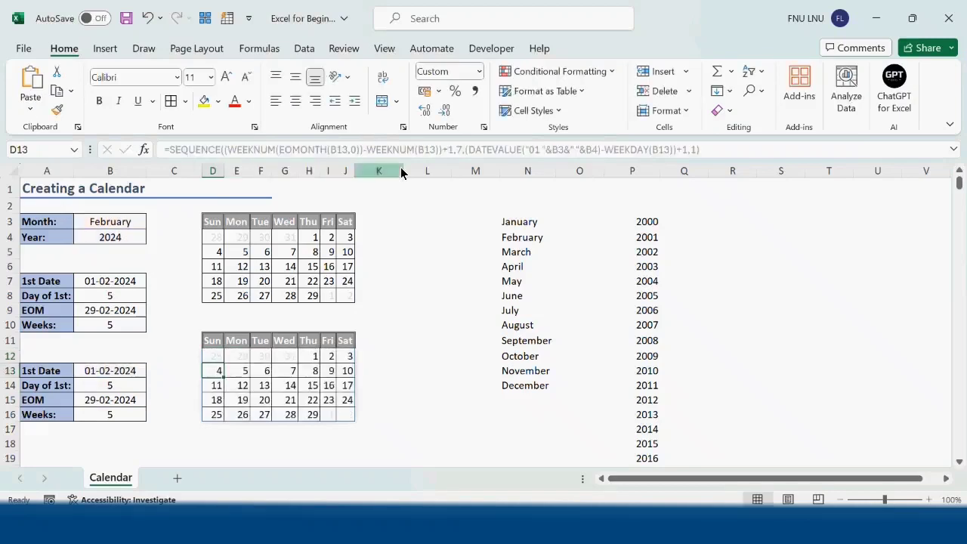
# Copy DATEVALUE("01 "&B3&" "&B4) from B13 and substitute it for all three remaining B13 references in D12's formula.
pyautogui.click(77, 368)
pyautogui.moveTo(171, 150); pyautogui.dragTo(449, 150)
pyautogui.hotkey('ctrl', 'c')
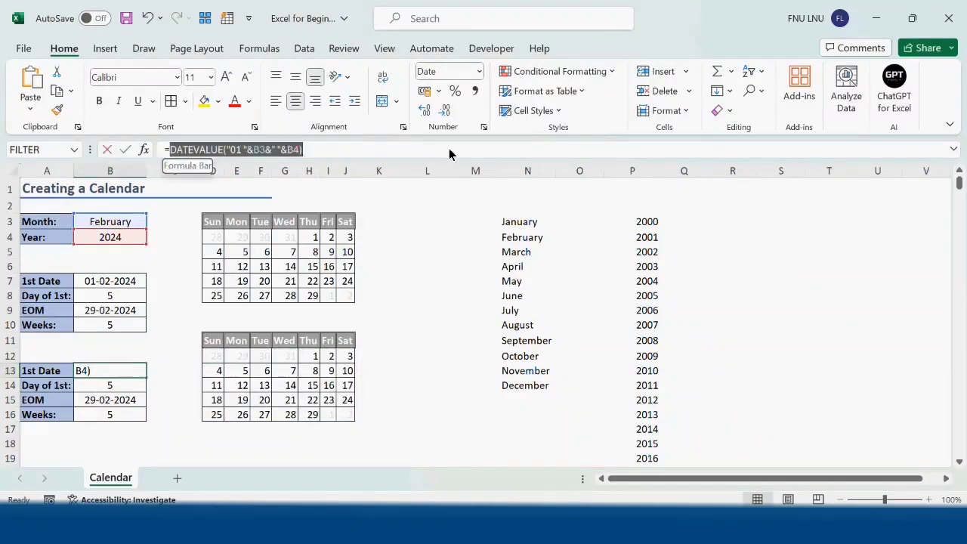
pyautogui.press('Escape')
pyautogui.click(219, 360)
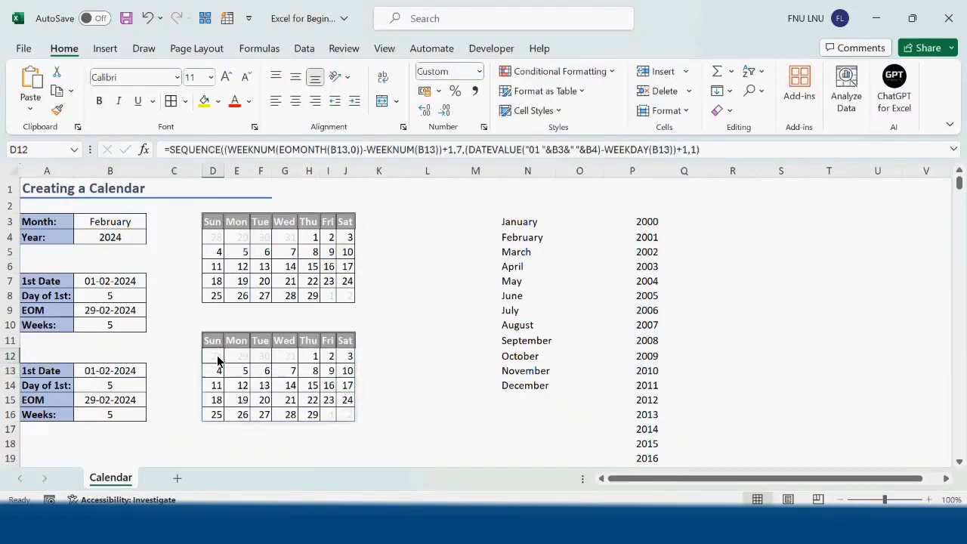
pyautogui.click(346, 150)
pyautogui.moveTo(330, 150); pyautogui.dragTo(347, 150)
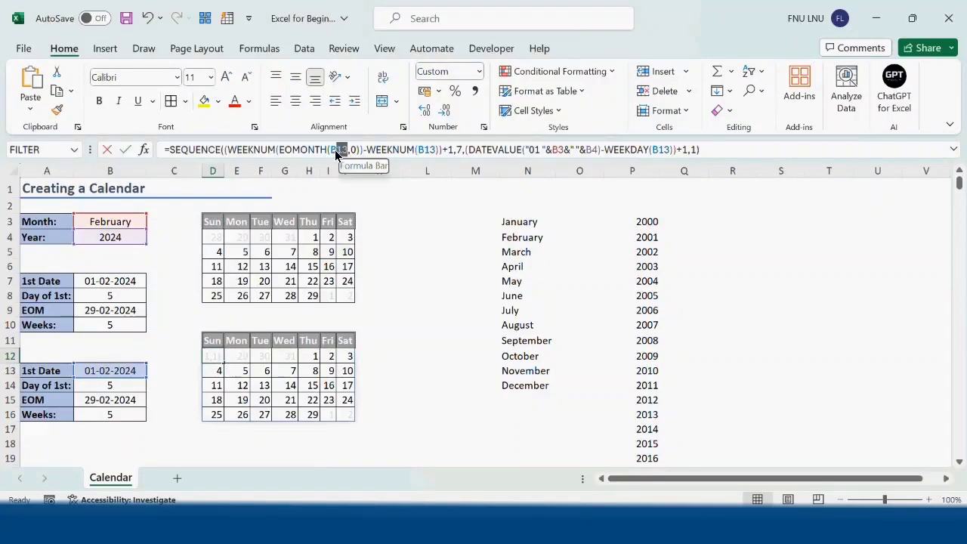
pyautogui.hotkey('ctrl', 'v')
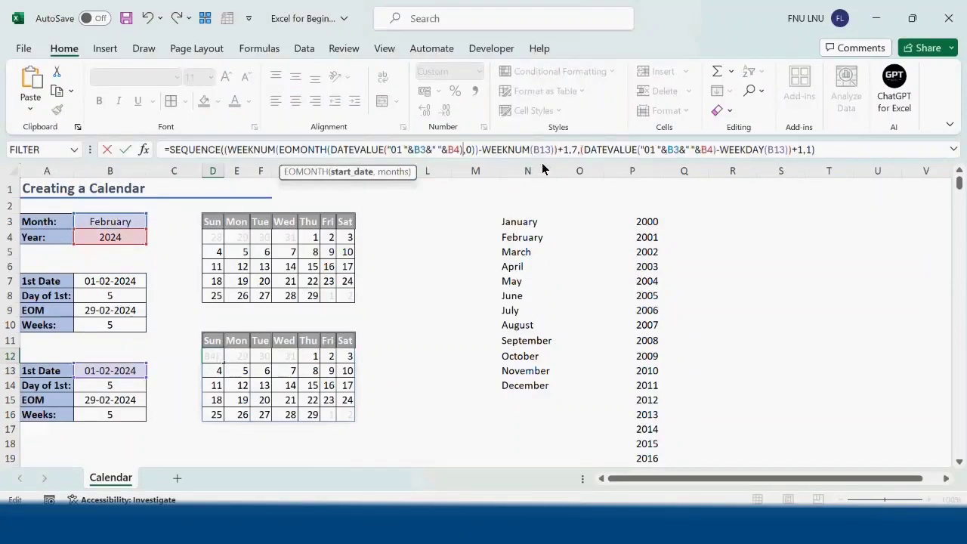
pyautogui.moveTo(552, 149); pyautogui.dragTo(534, 150)
pyautogui.hotkey('ctrl', 'v')
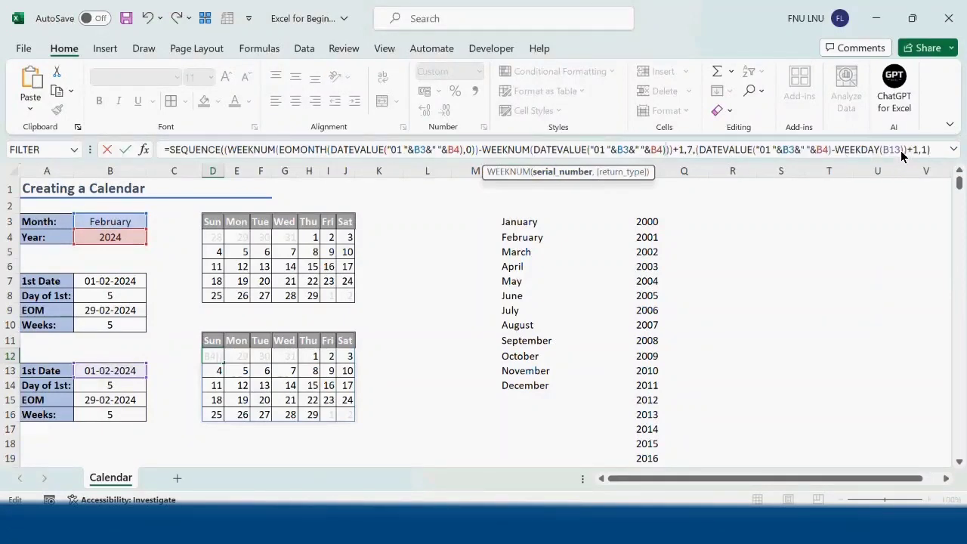
pyautogui.hotkey('ctrl', 'v')
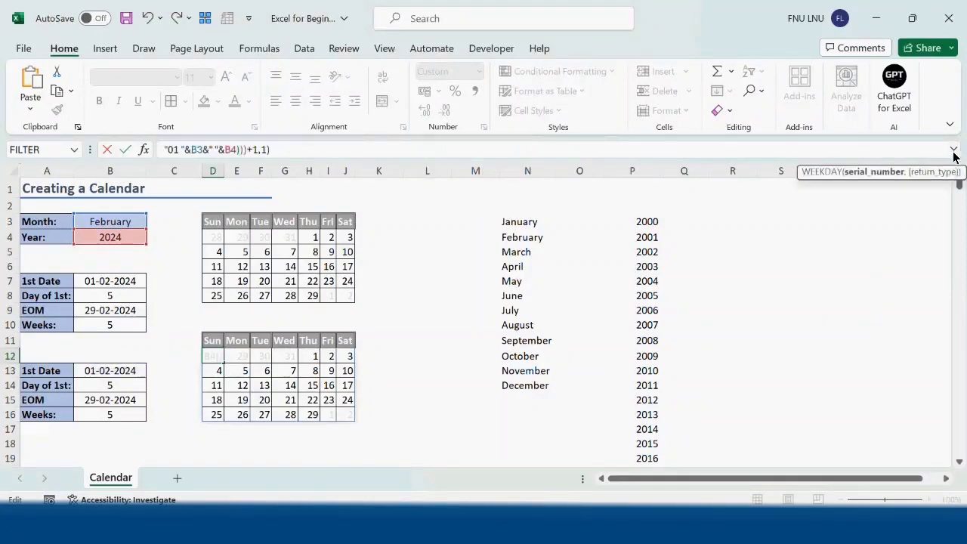
pyautogui.press('Return')
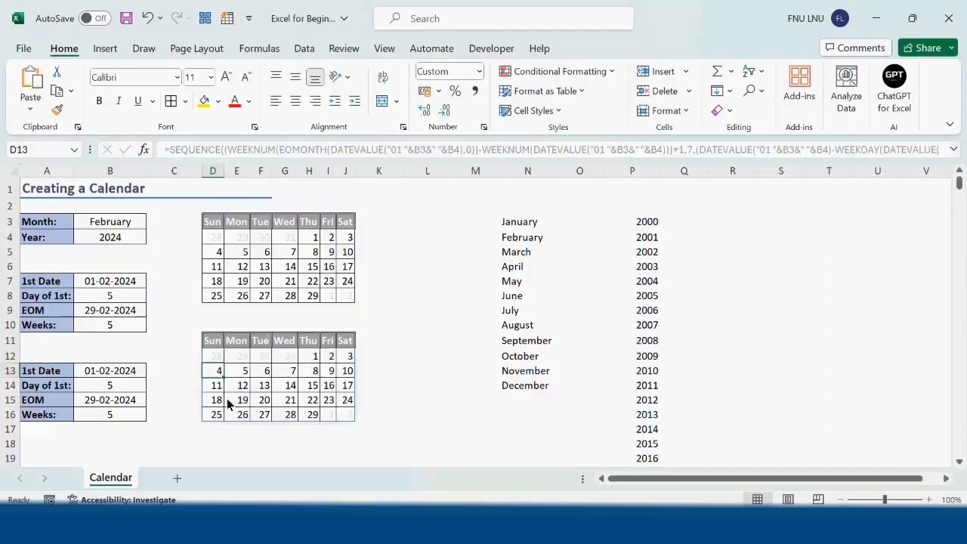
# Expand the formula display to review the complete nested SEQUENCE formula in D12.
pyautogui.doubleClick(212, 356)
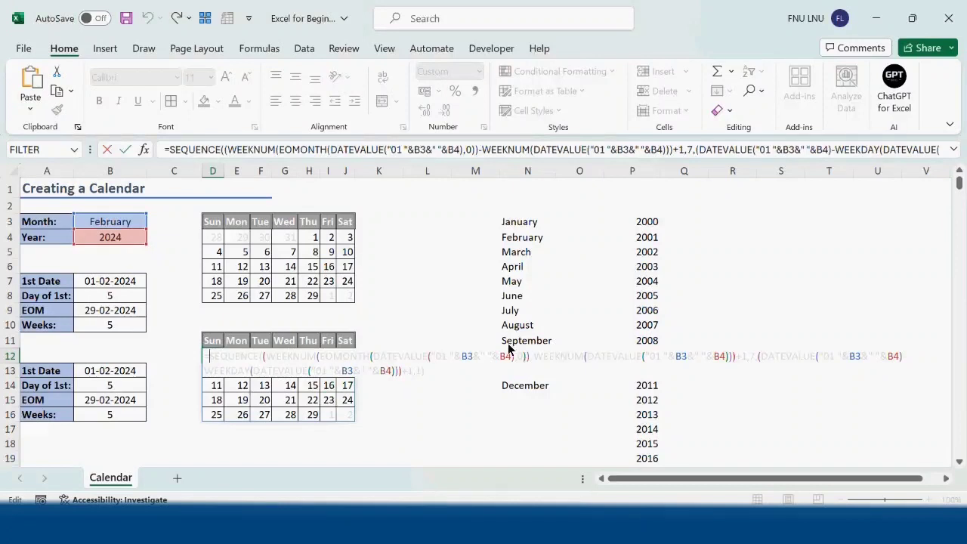
pyautogui.click(953, 149)
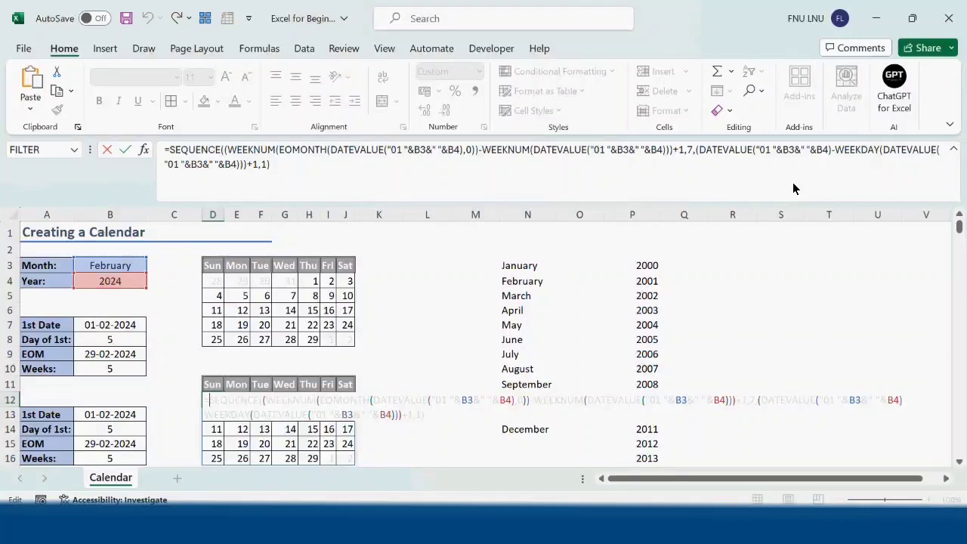
pyautogui.press('Return')
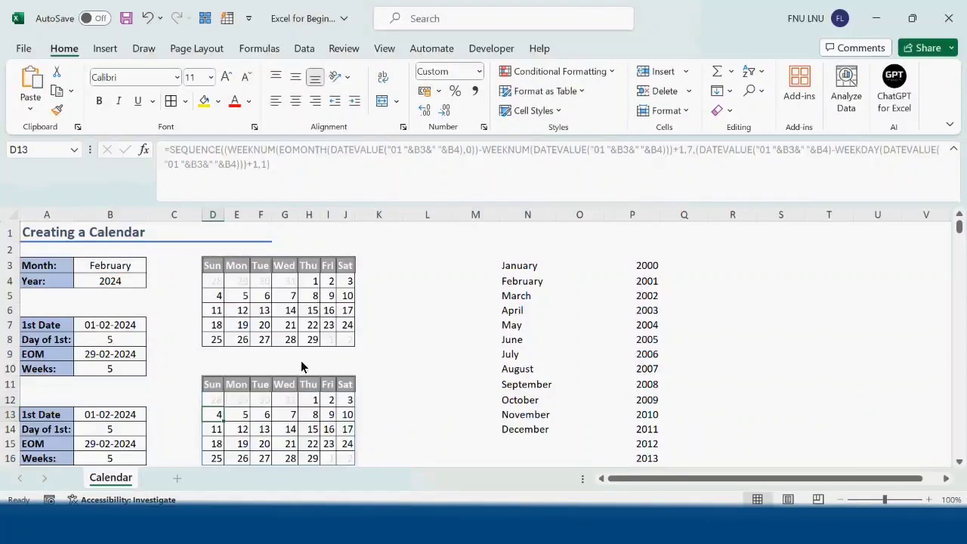
# Clear both helper tables in A7:B16 with their formatting, and choose June as the month in B3 to test the calendars.
pyautogui.moveTo(41, 317); pyautogui.dragTo(112, 446)
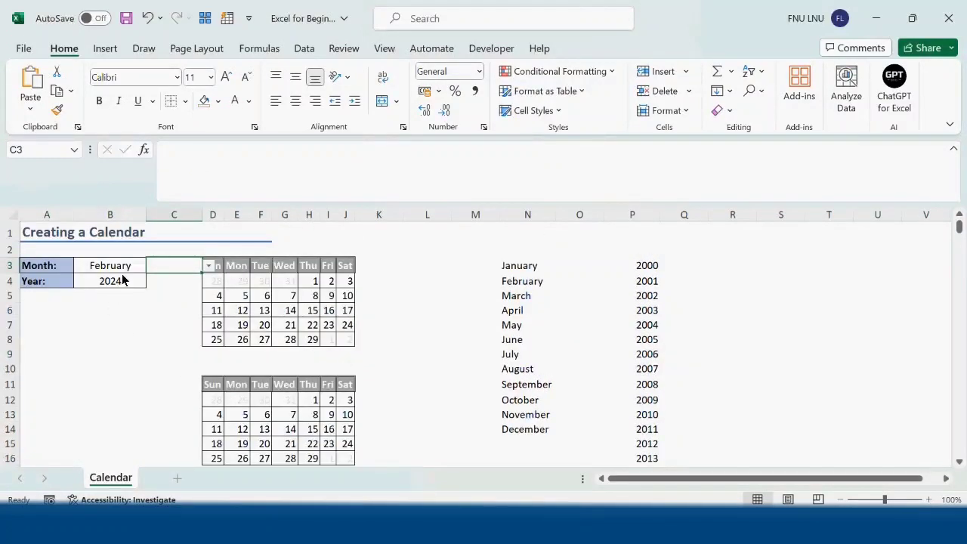
pyautogui.click(139, 269)
pyautogui.click(152, 266)
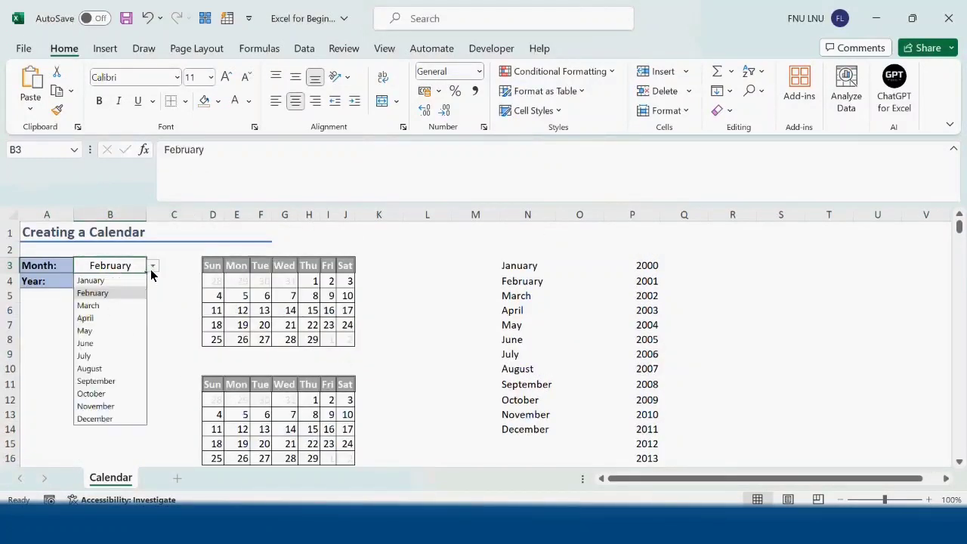
pyautogui.click(107, 344)
pyautogui.scroll(-1, 378, 389)
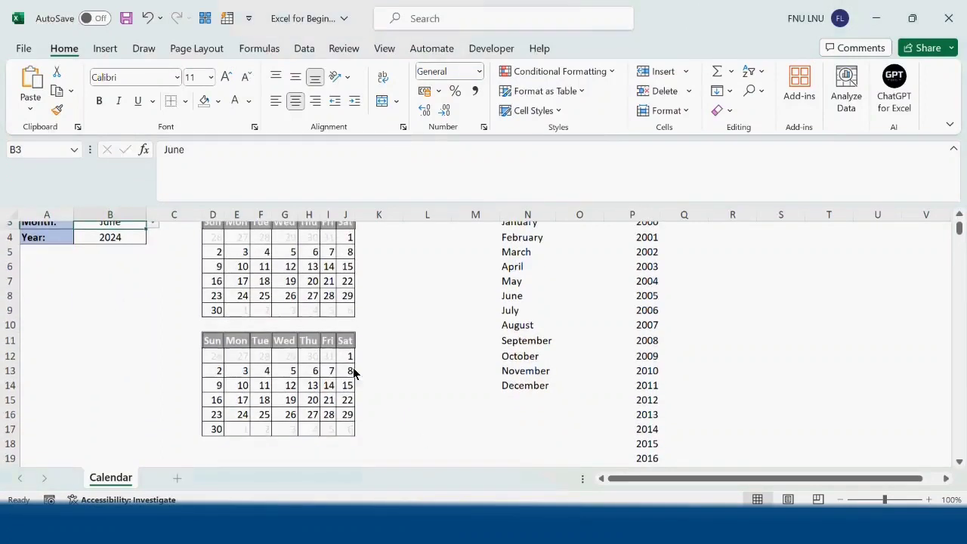
pyautogui.scroll(1, 413, 444)
# Hide columns N to P, which hold the month and year source lists.
pyautogui.moveTo(527, 215); pyautogui.dragTo(637, 216)
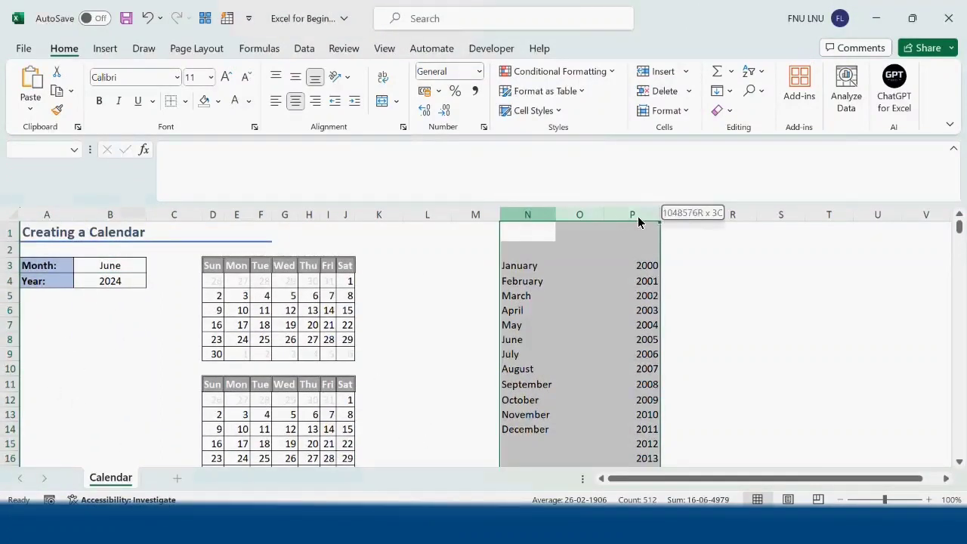
pyautogui.rightClick(637, 216)
pyautogui.click(682, 469)
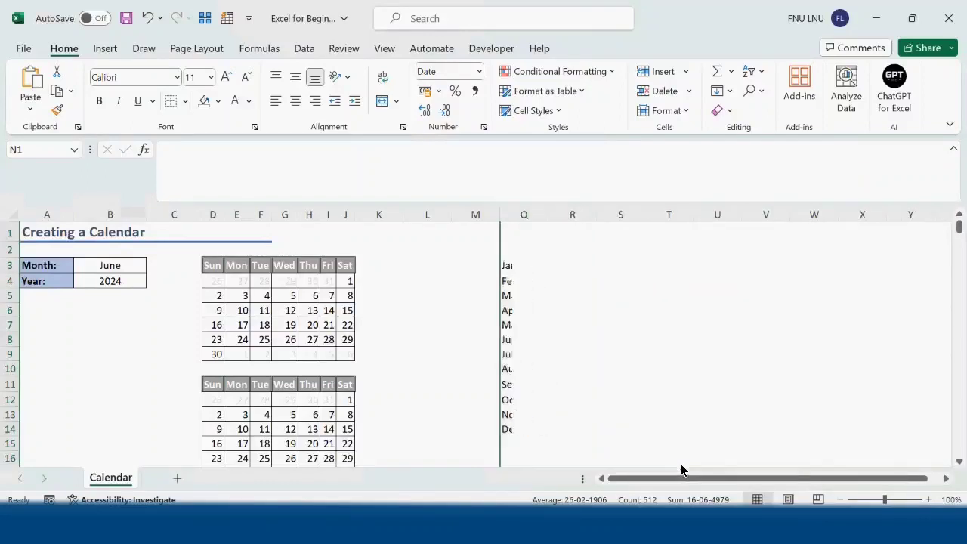
pyautogui.click(672, 309)
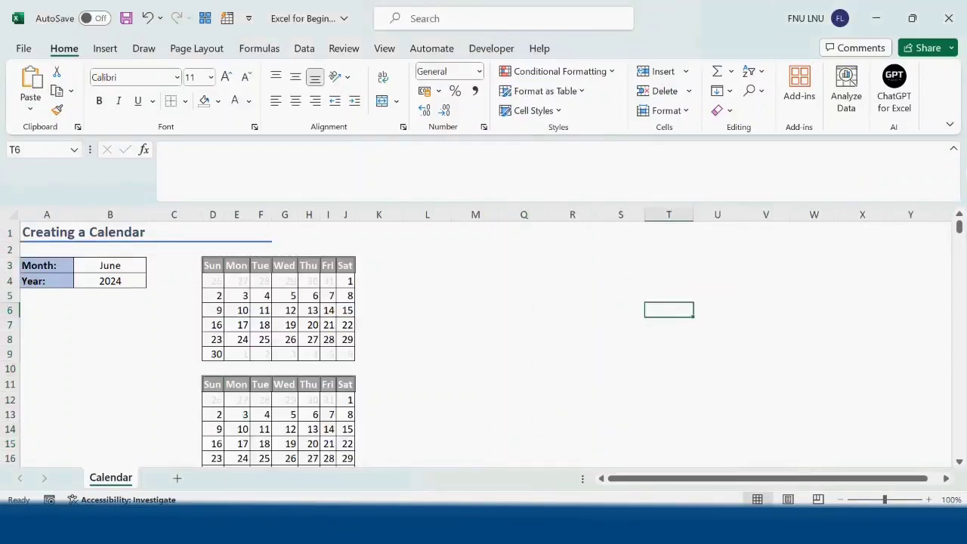
# Collapse the formula display to a single line and select D12 to show the second calendar's formula.
pyautogui.click(954, 151)
pyautogui.click(589, 235)
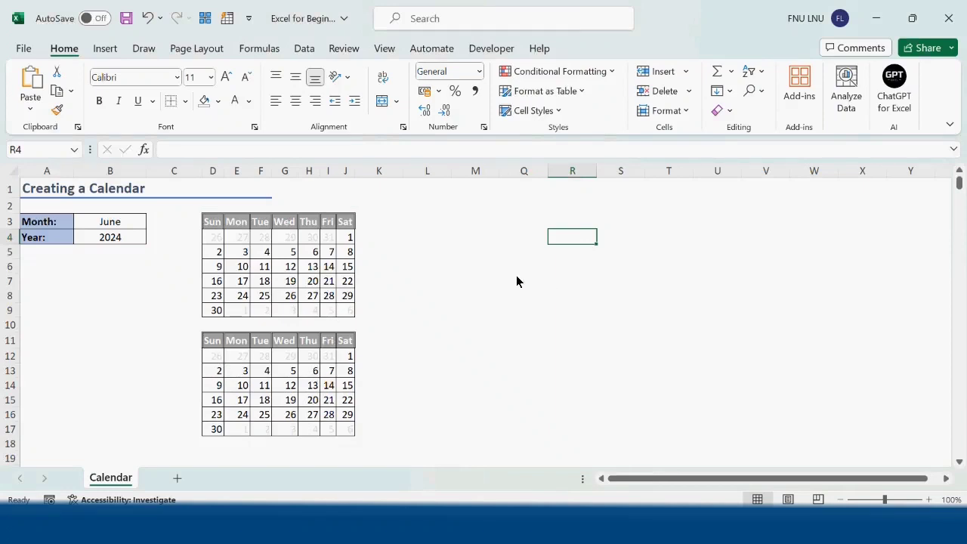
pyautogui.click(219, 358)
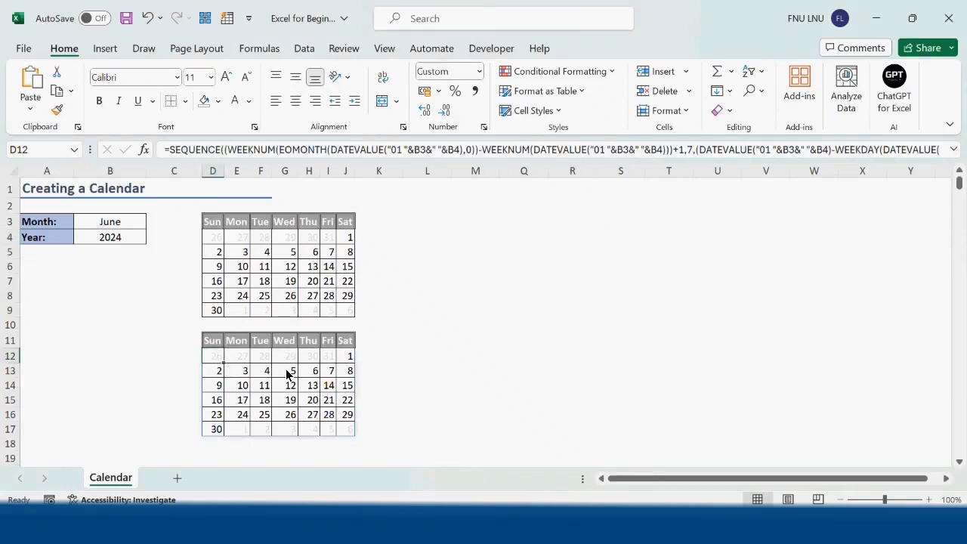